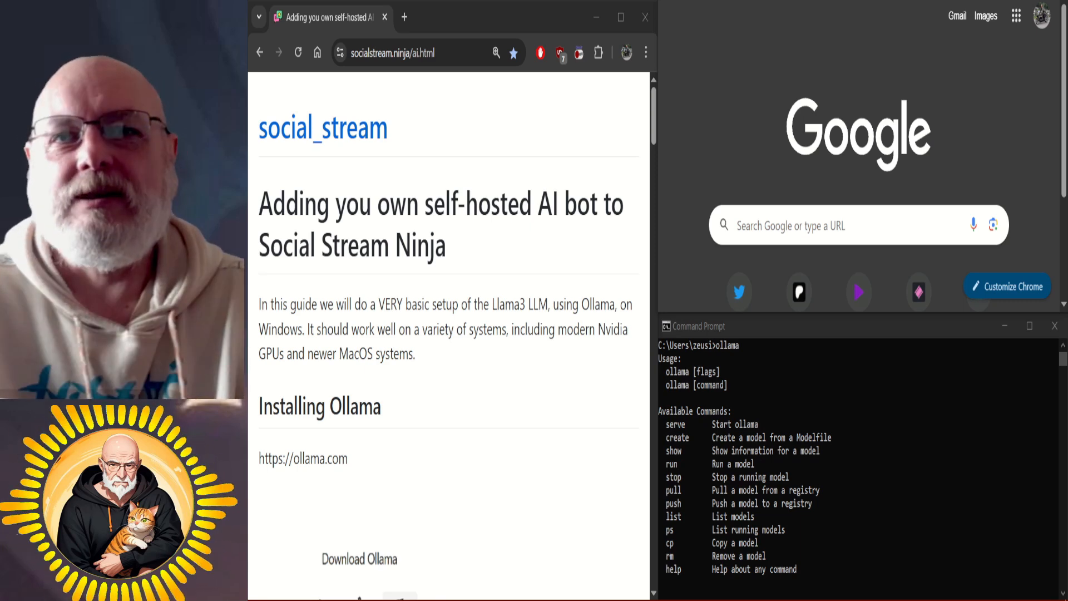
Read through the guide's sections on installing Ollama and installing an LLM model.
scroll(449, 334, "down", 3)
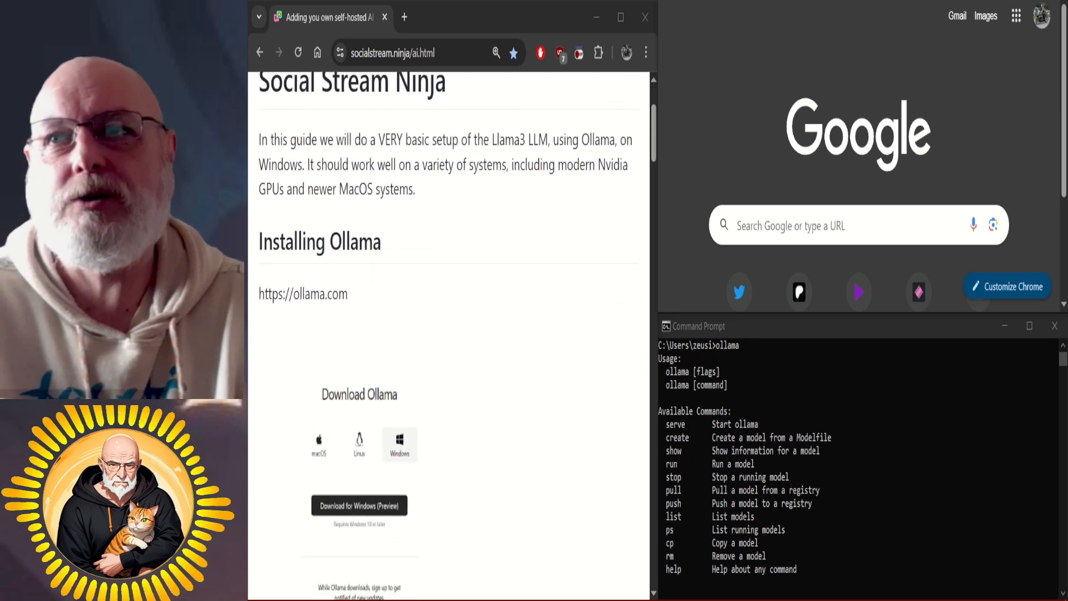
scroll(449, 334, "down", 4)
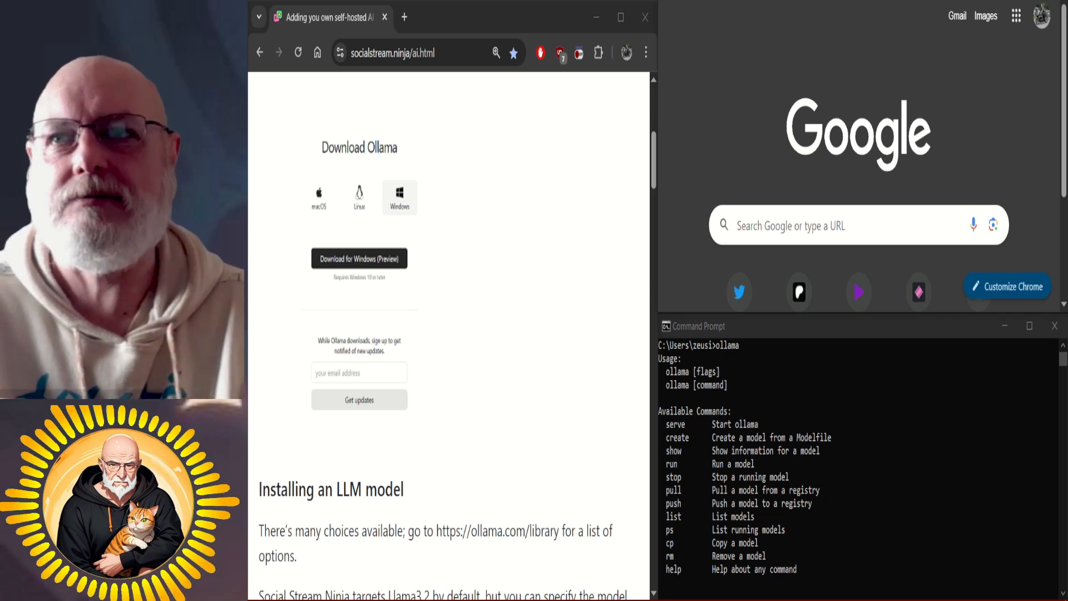
scroll(448, 334, "down", 6)
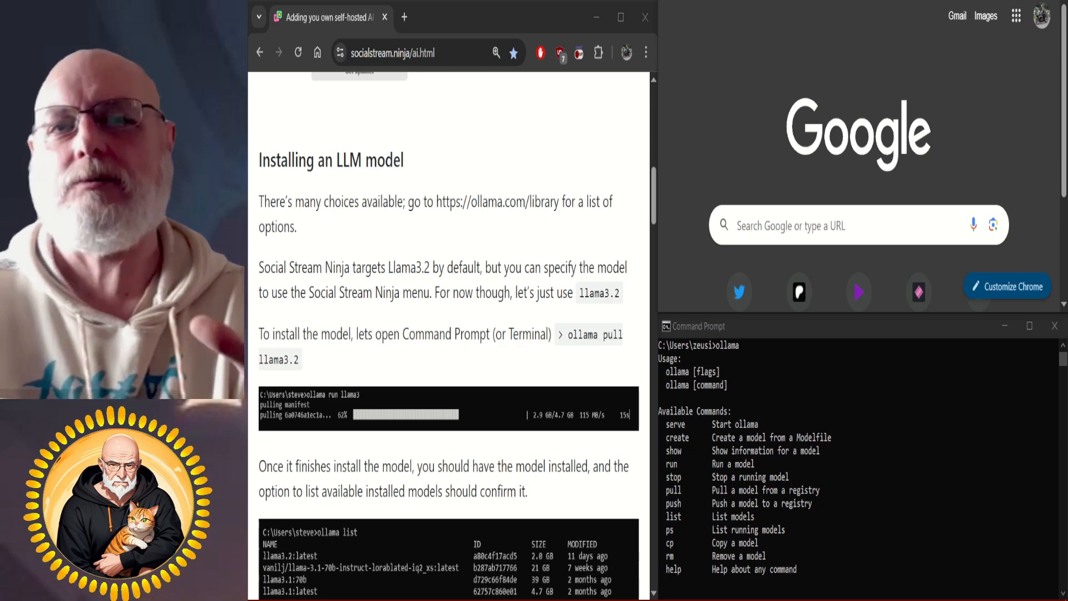
scroll(449, 334, "down", 4)
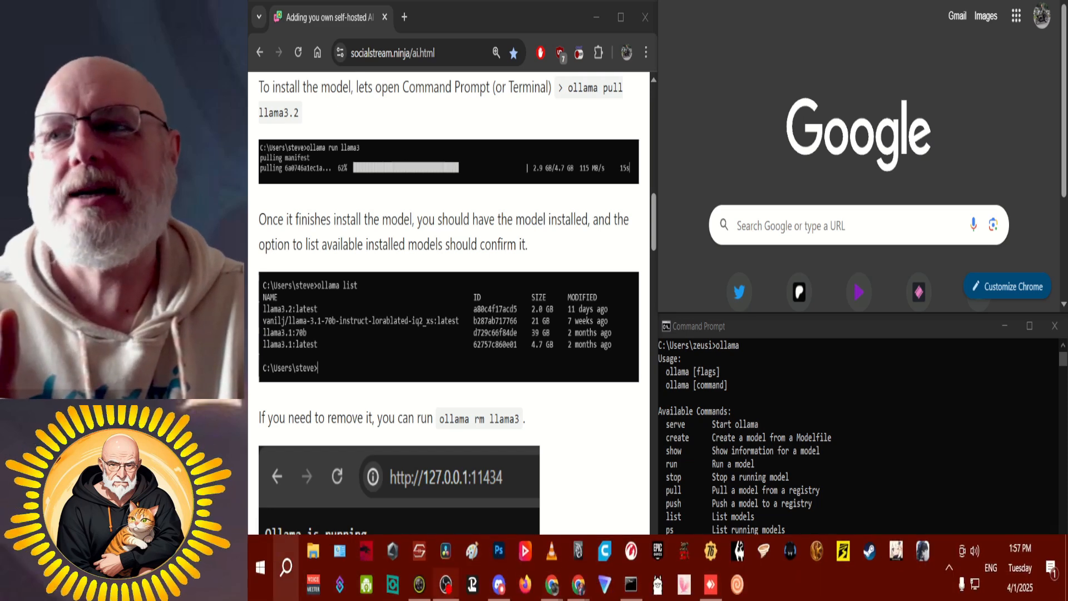
left_click(286, 567)
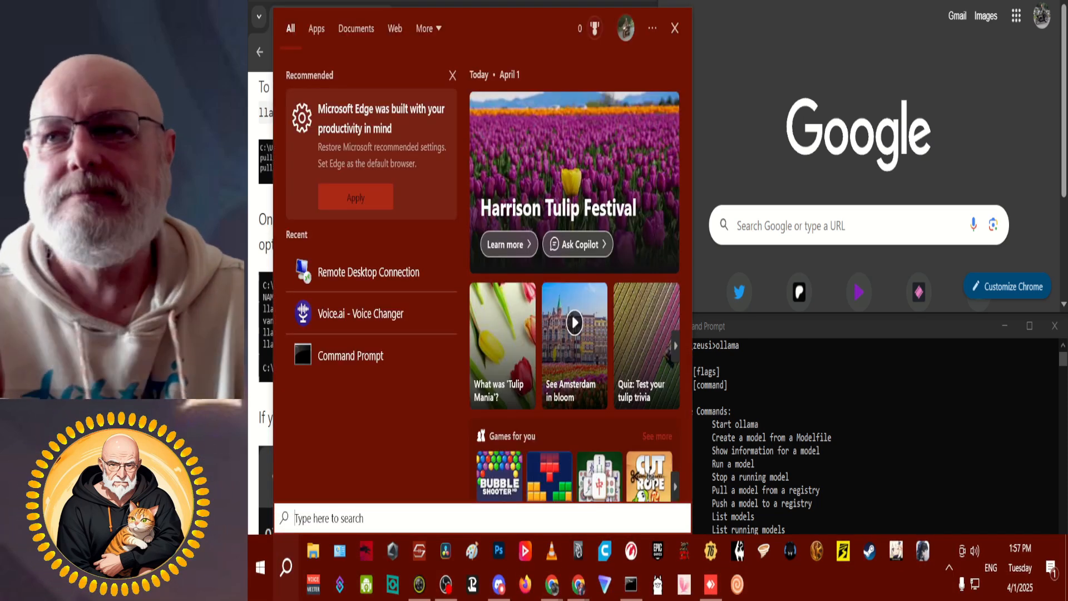
type("cmd")
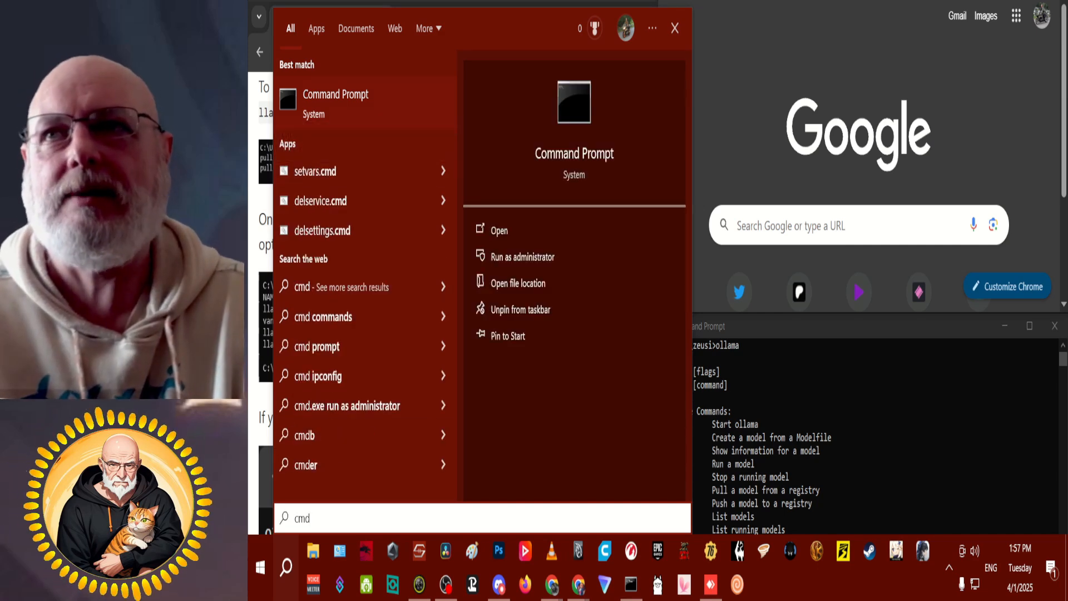
key("Escape")
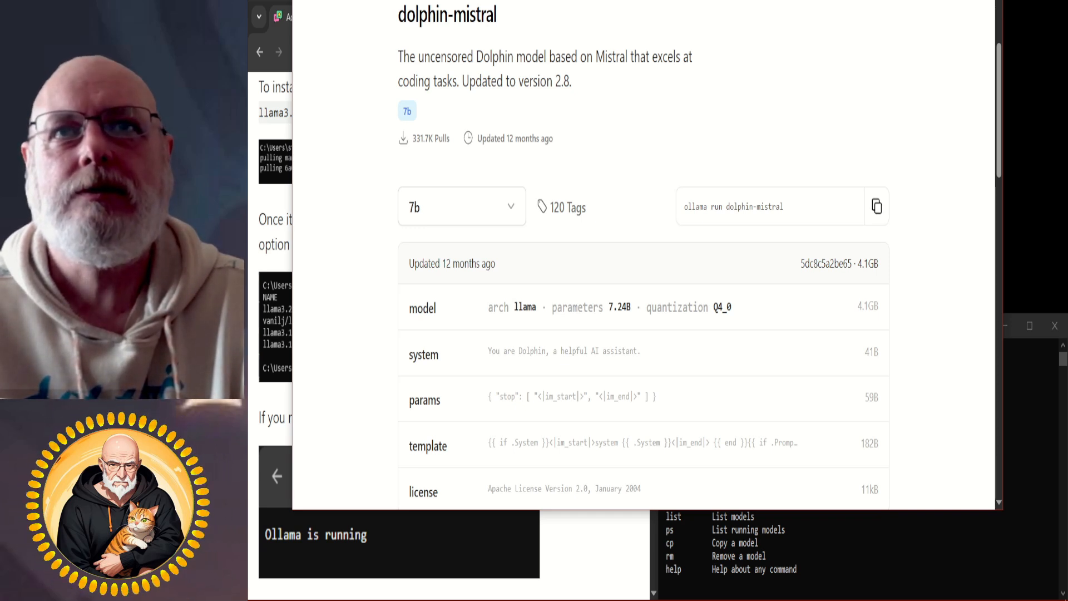
Copy the dolphin-mistral run command from its Ollama model page and place it at the Command Prompt.
left_click(877, 206)
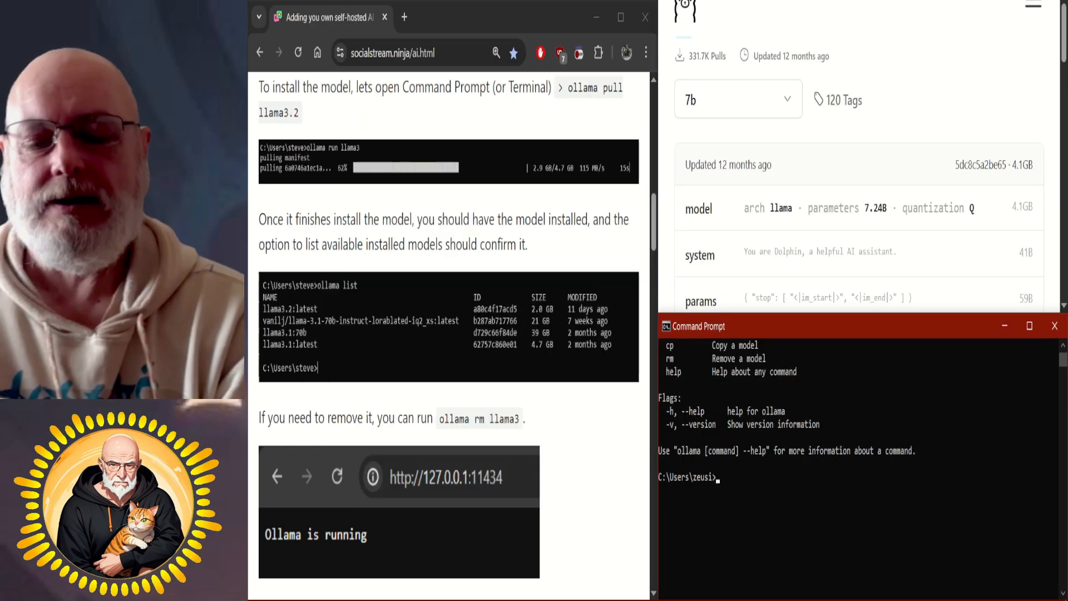
type("ollama")
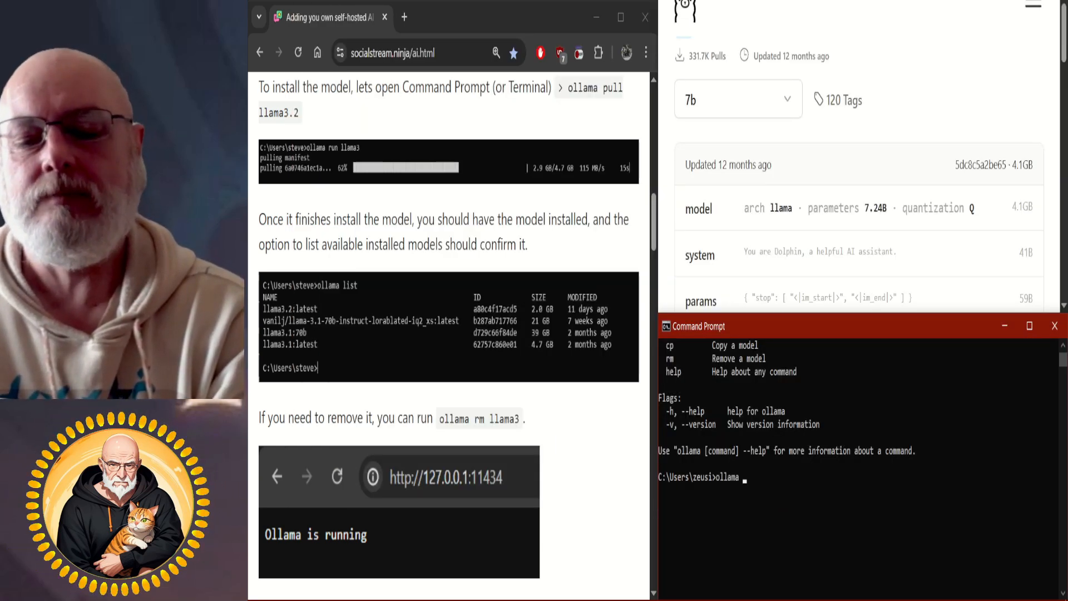
type(" pull")
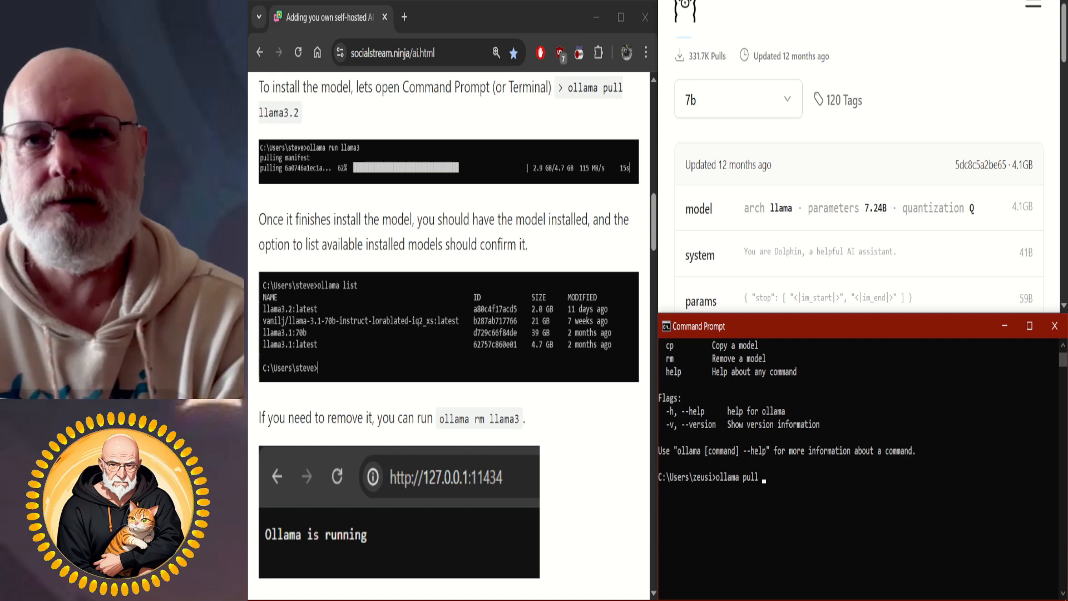
left_click(760, 477)
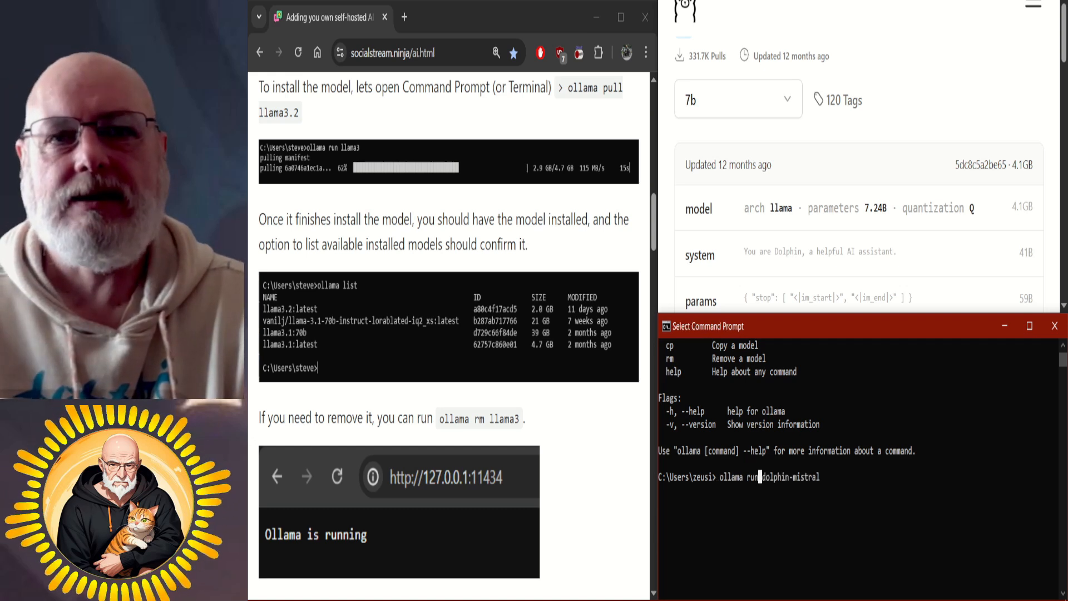
key("Escape")
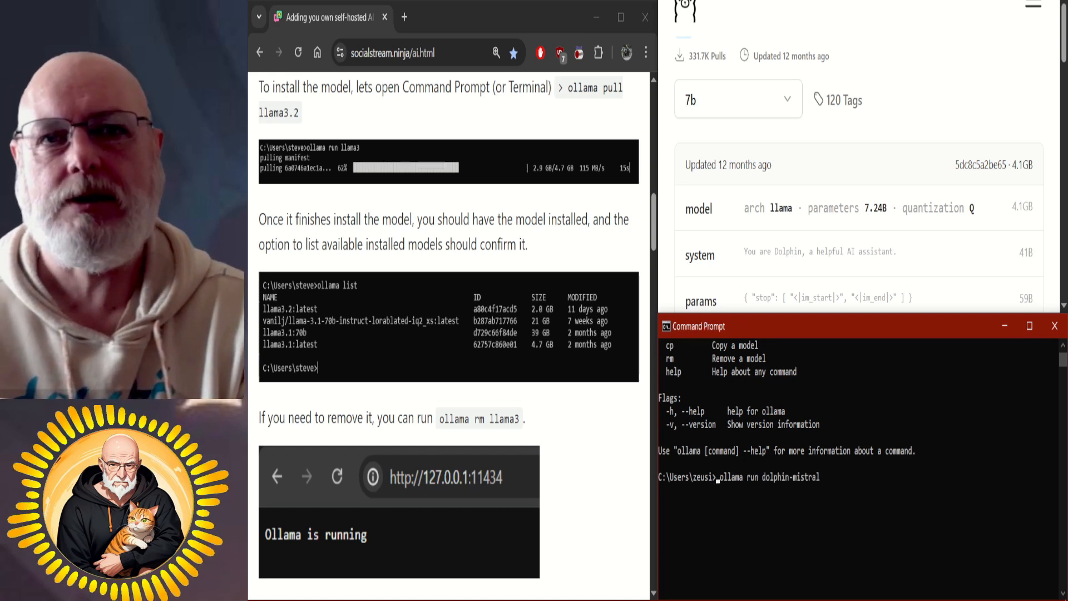
Change run to pull in the pasted command and execute "ollama pull dolphin-mistral".
left_click(760, 477)
key("Escape")
key("Right")
key("Right")
key("Right")
key("Right")
key("Right")
key("Right")
key("Right")
key("Right")
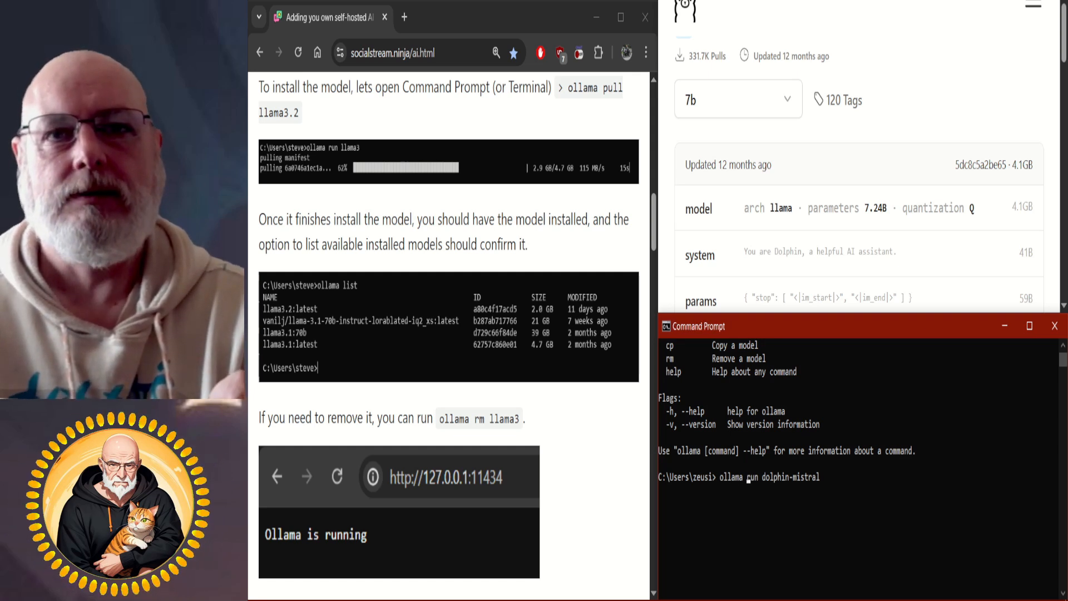
key("Right")
key("Right")
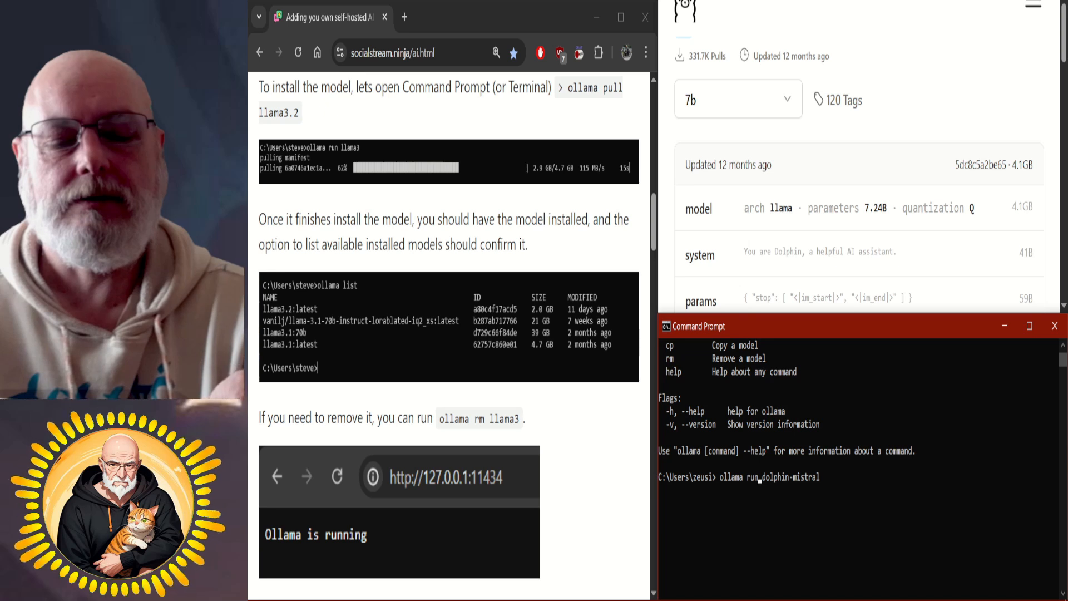
key("BackSpace")
key("BackSpace")
key("BackSpace")
type("pull")
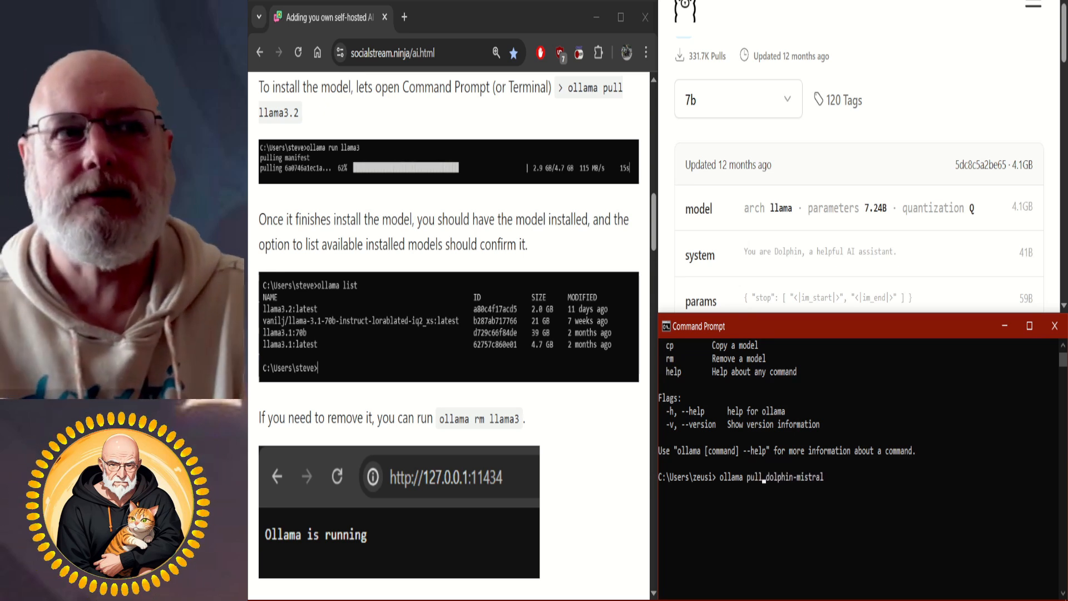
key("Return")
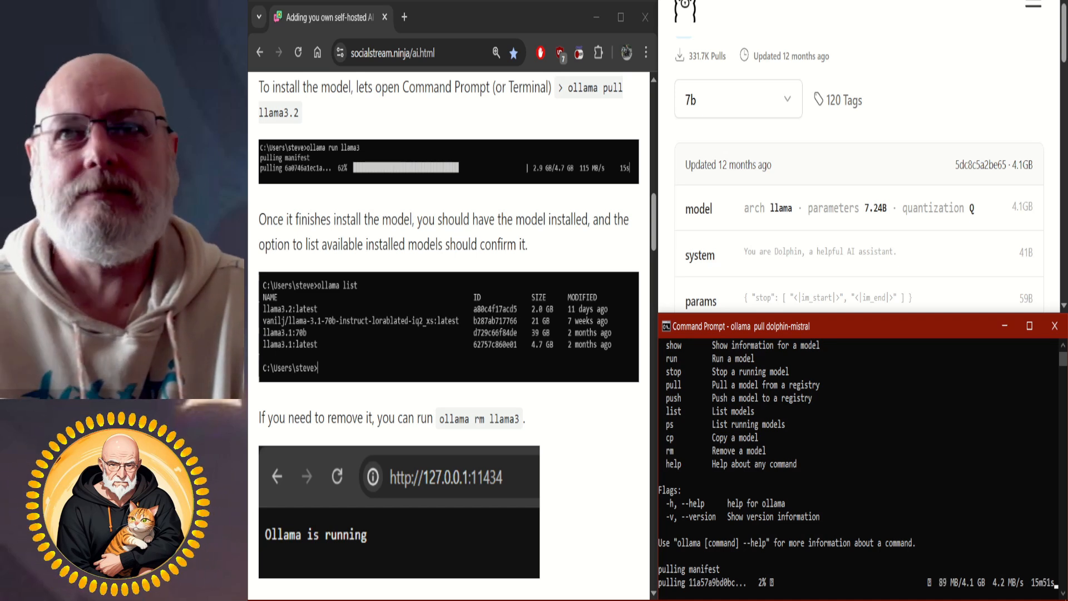
Review the guide's instructions on the CORS workaround and the permanent OLLAMA_ORIGINS environment variable.
scroll(449, 334, "up", 1)
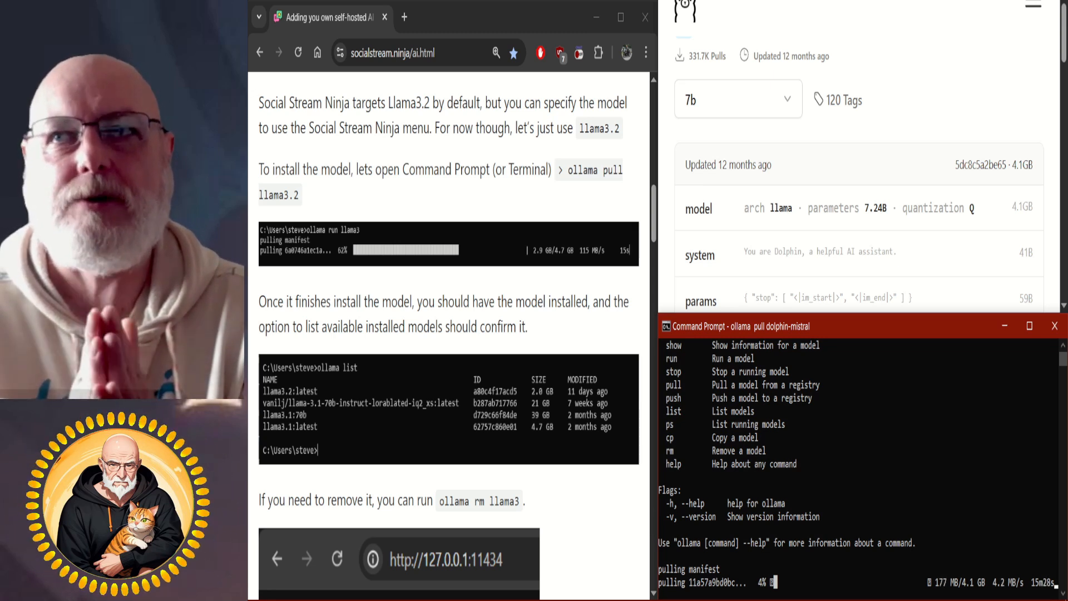
scroll(449, 333, "down", 4)
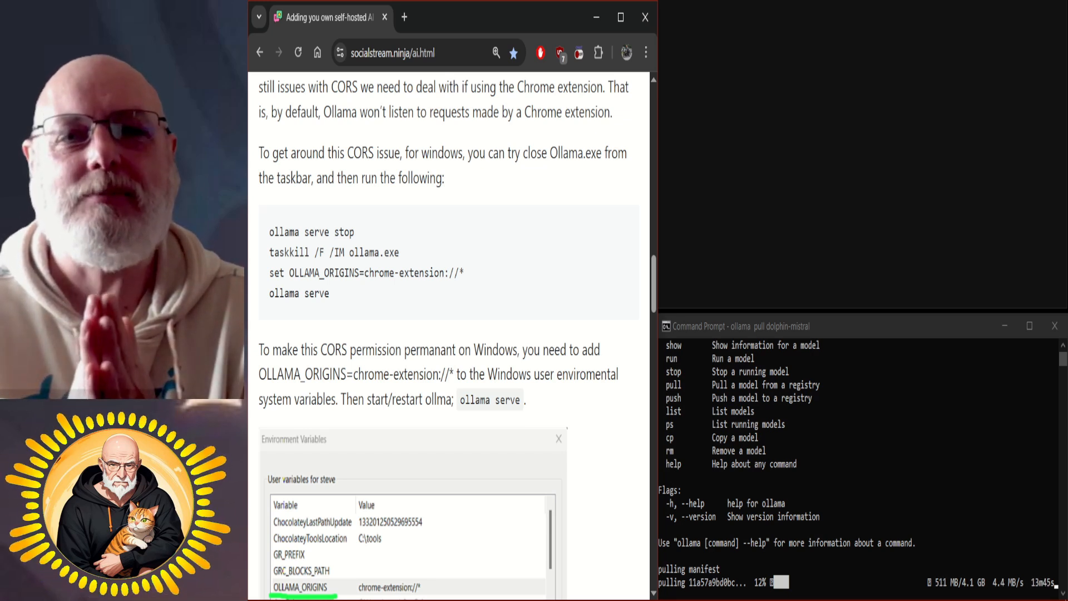
scroll(449, 334, "down", 5)
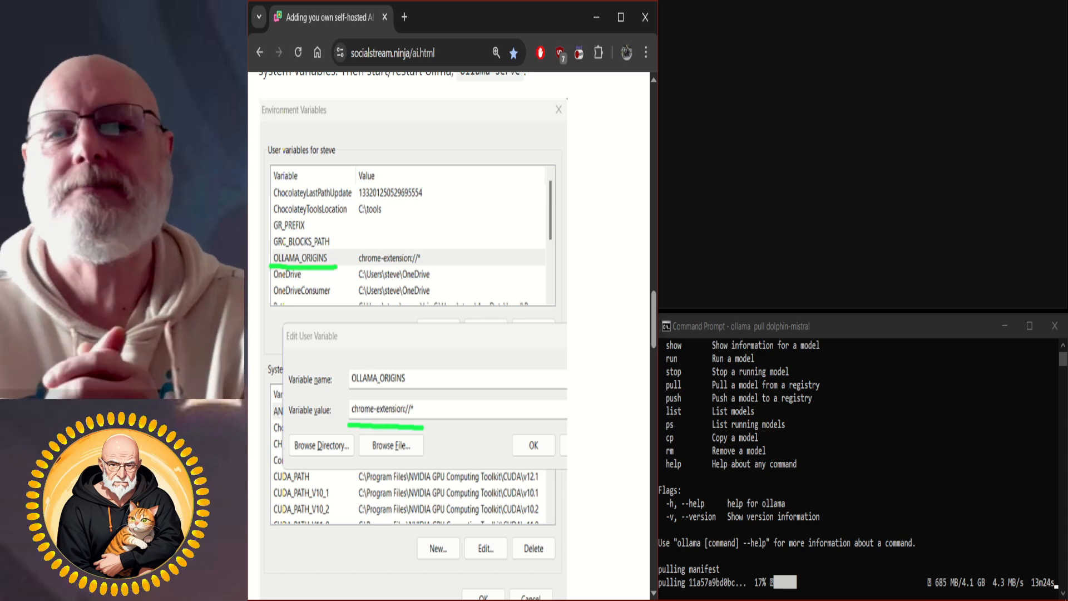
scroll(449, 334, "up", 1)
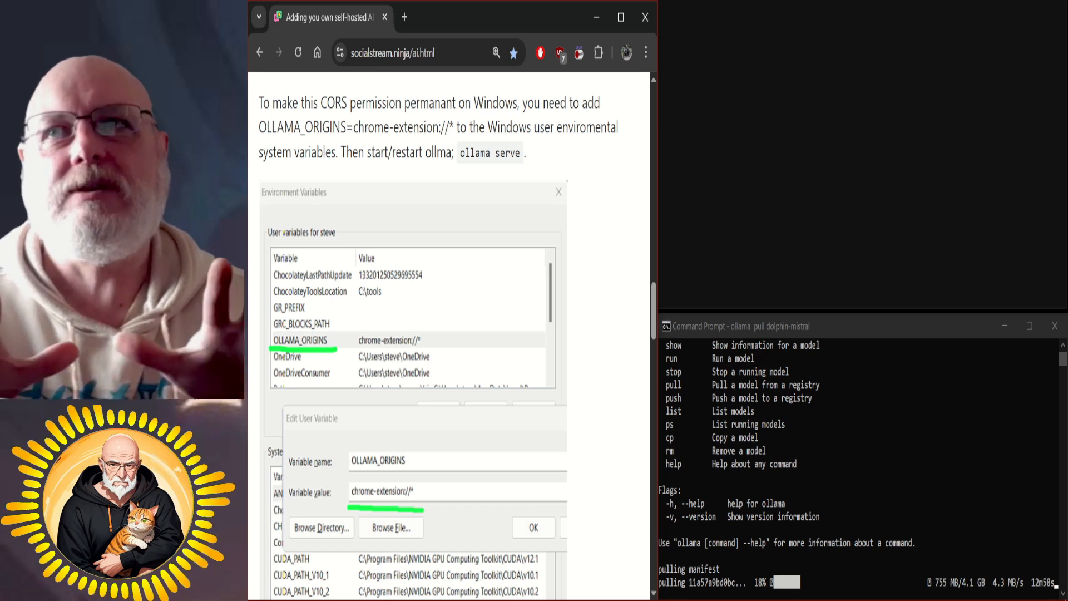
Find the Windows system environment variables setting and open the Environment Variables dialog.
mouse_move(340, 598)
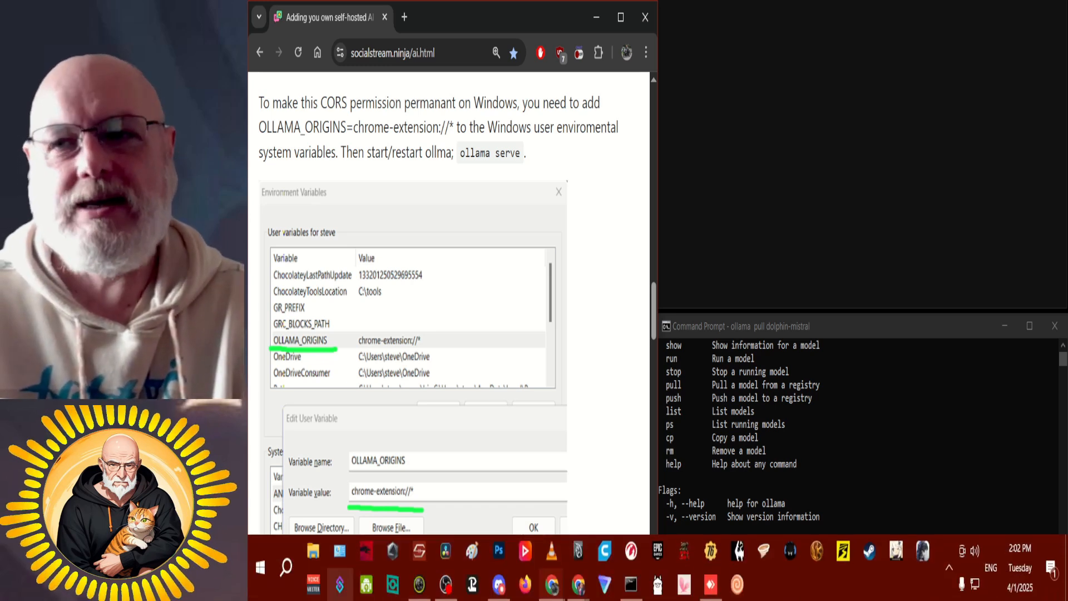
left_click(286, 567)
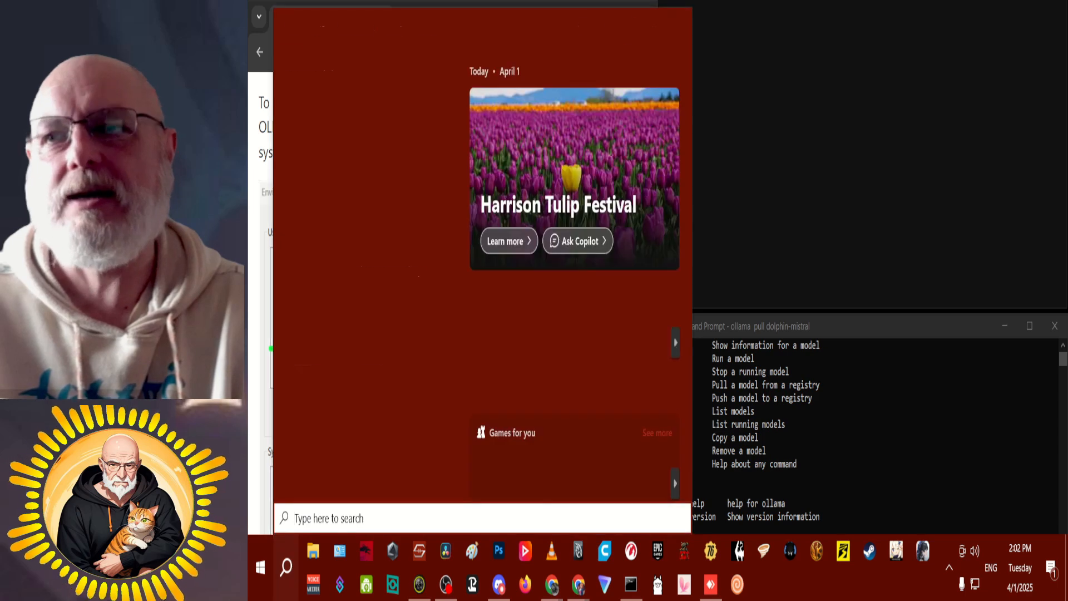
type("enviro")
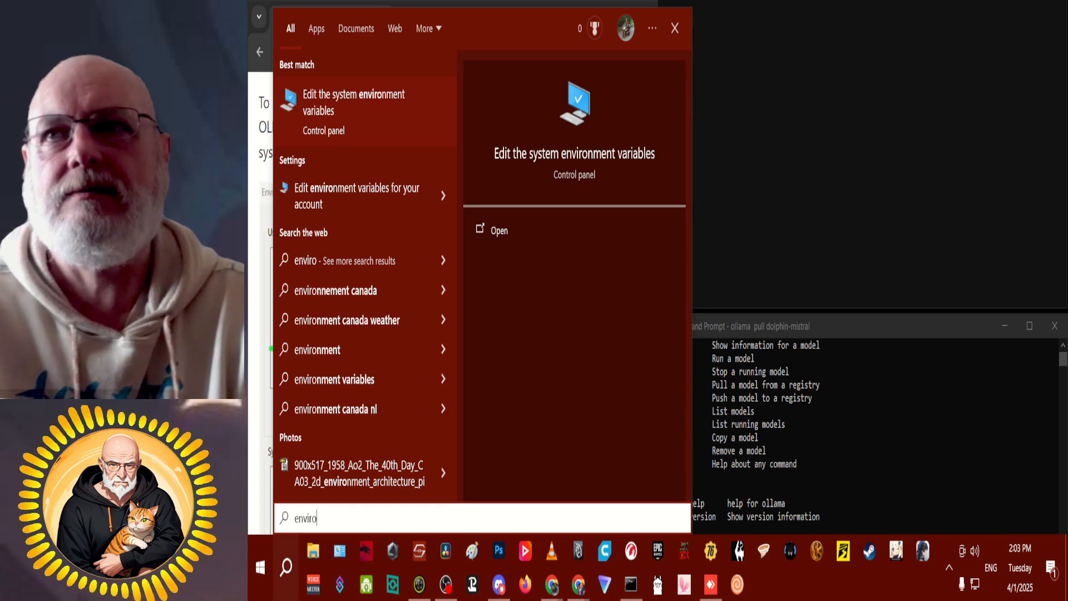
key("Return")
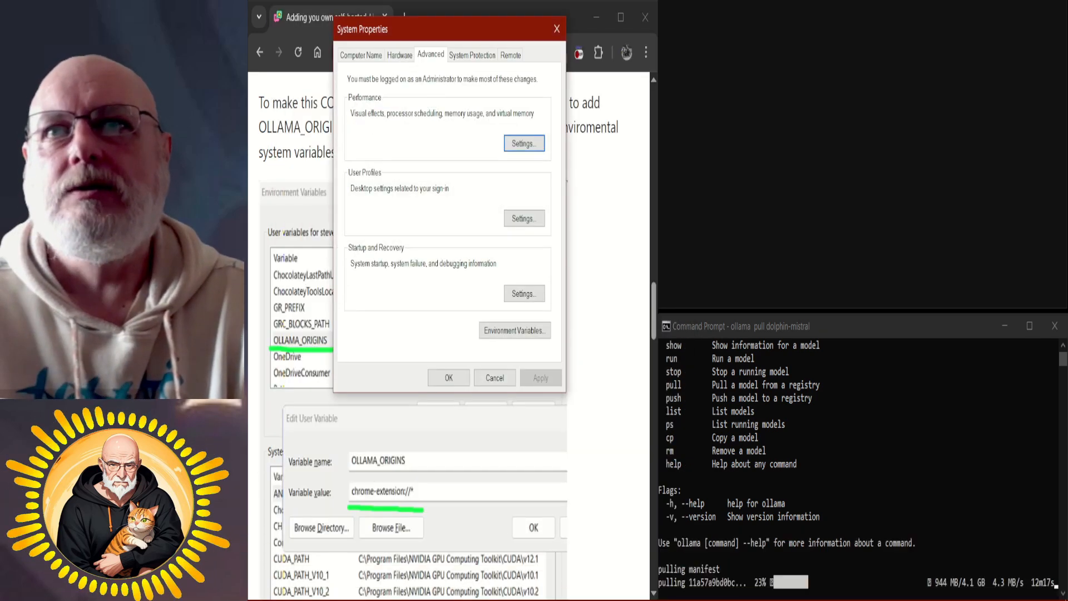
left_click_drag(491, 35, 516, 31)
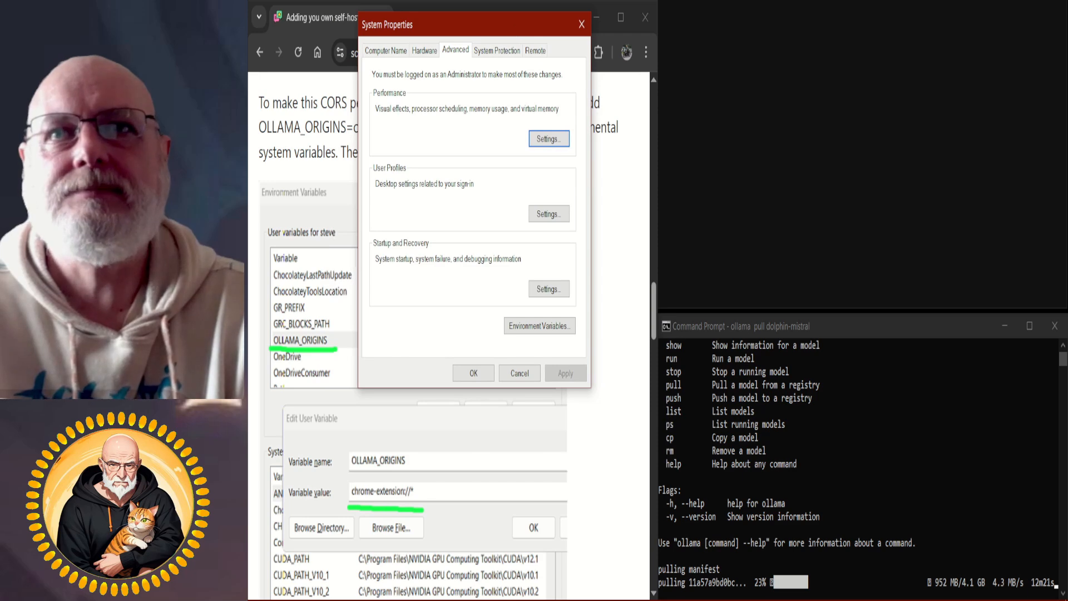
left_click(540, 326)
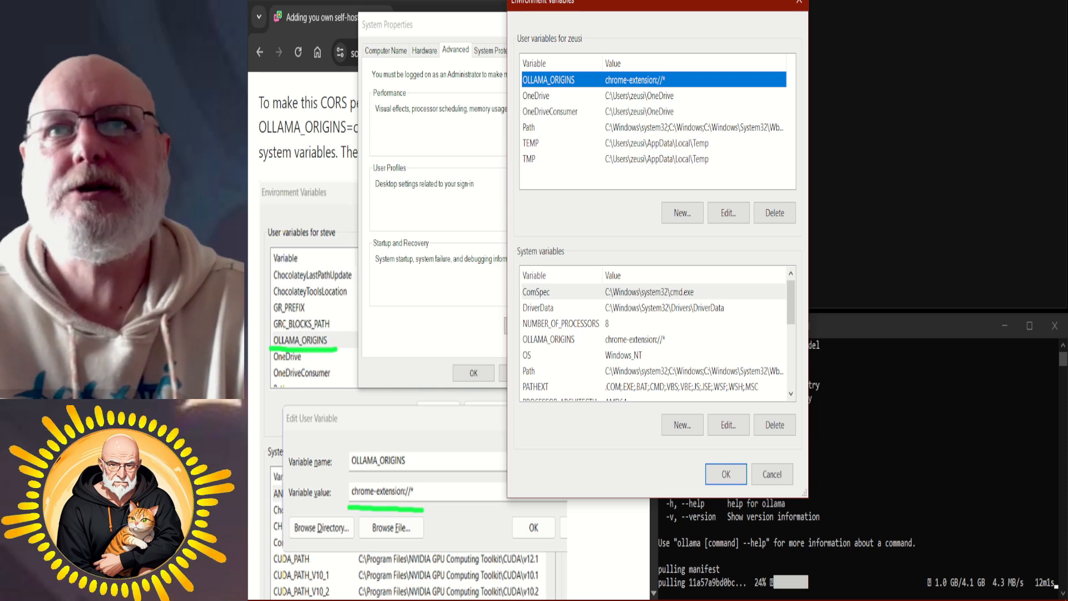
Check the OLLAMA_ORIGINS user variable for the value chrome-extension://* and accept all open system dialogs.
left_click(728, 212)
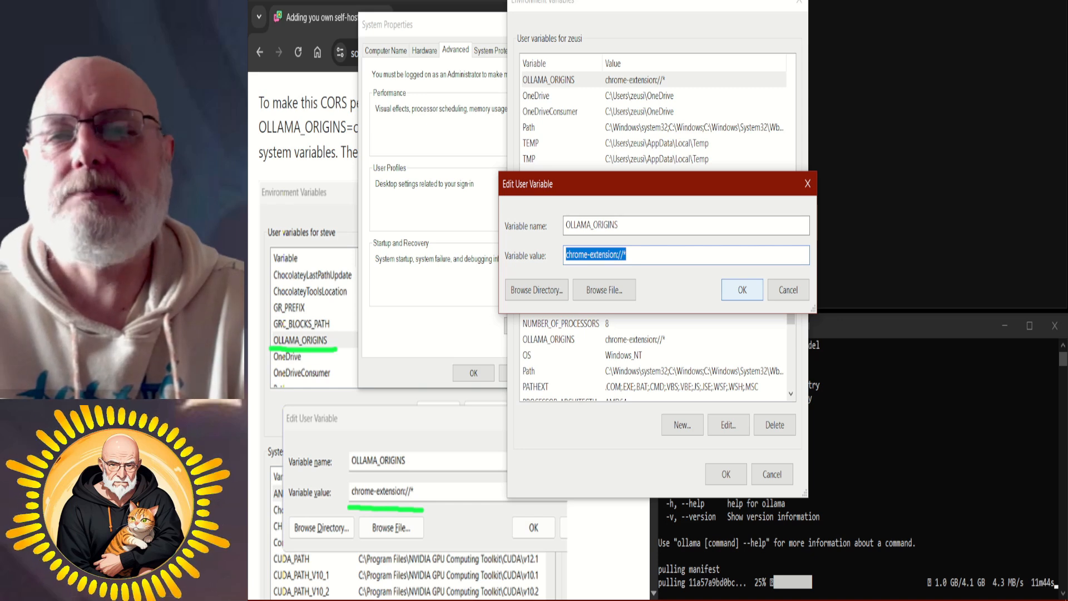
key("Return")
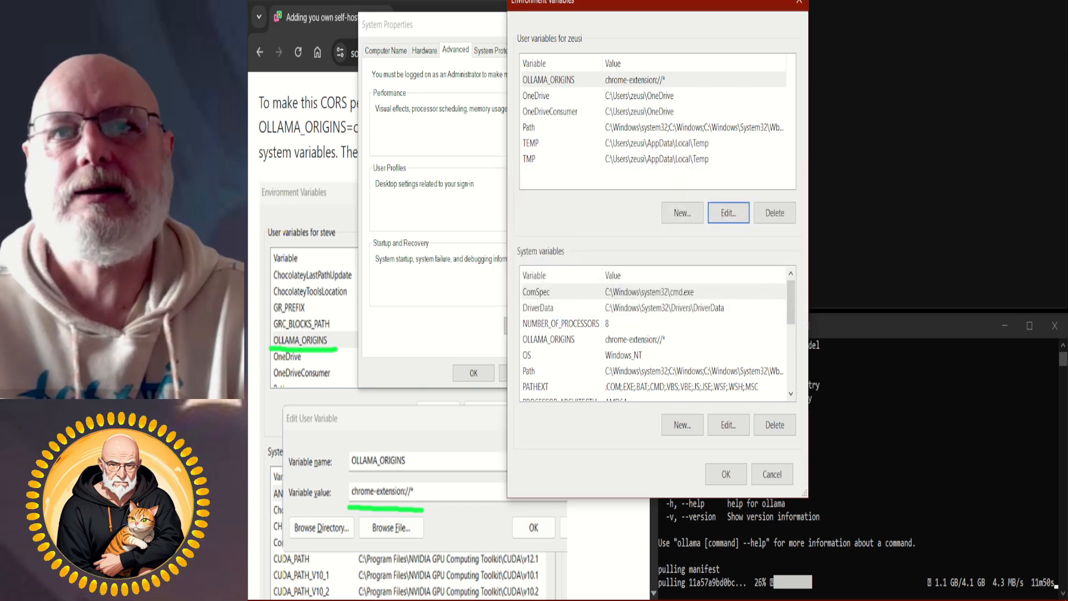
left_click(727, 475)
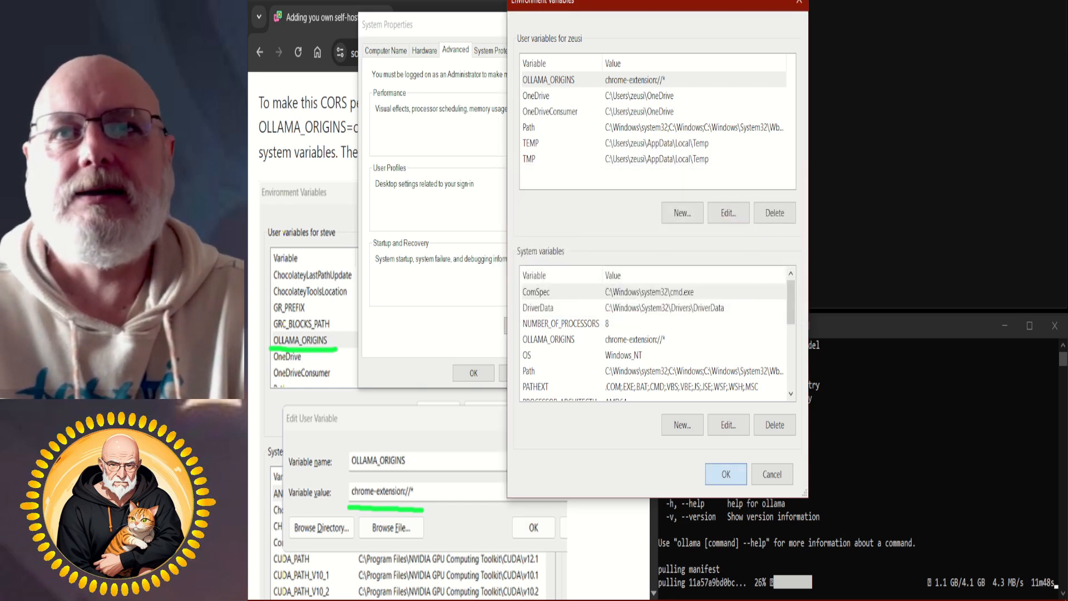
left_click(473, 373)
Read the guide's Using section about the AI Chat Bot (LLM) settings.
scroll(449, 334, "down", 5)
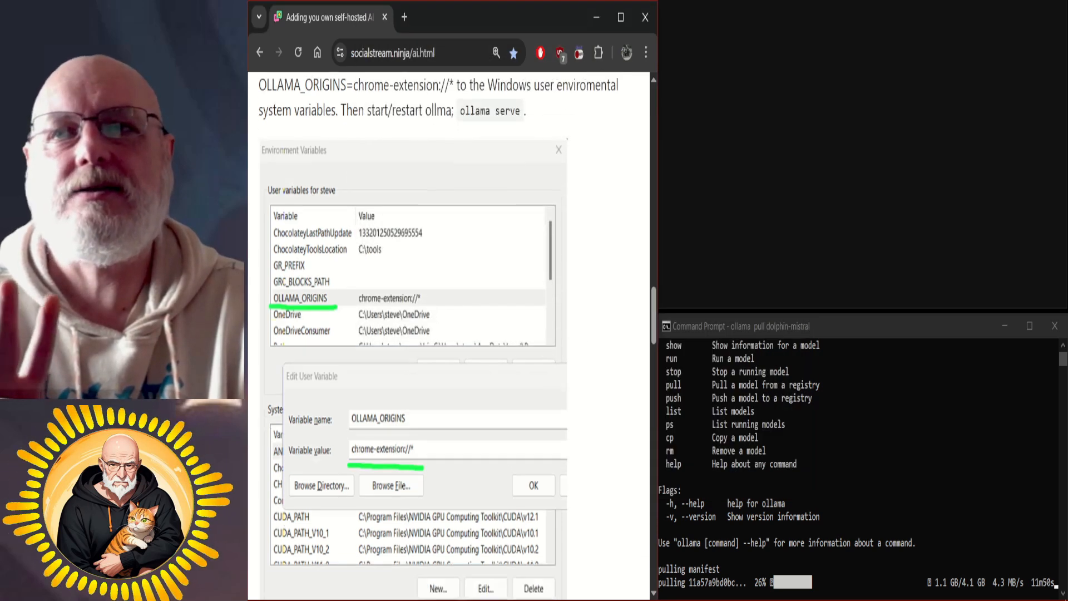
scroll(448, 333, "down", 2)
scroll(448, 334, "down", 4)
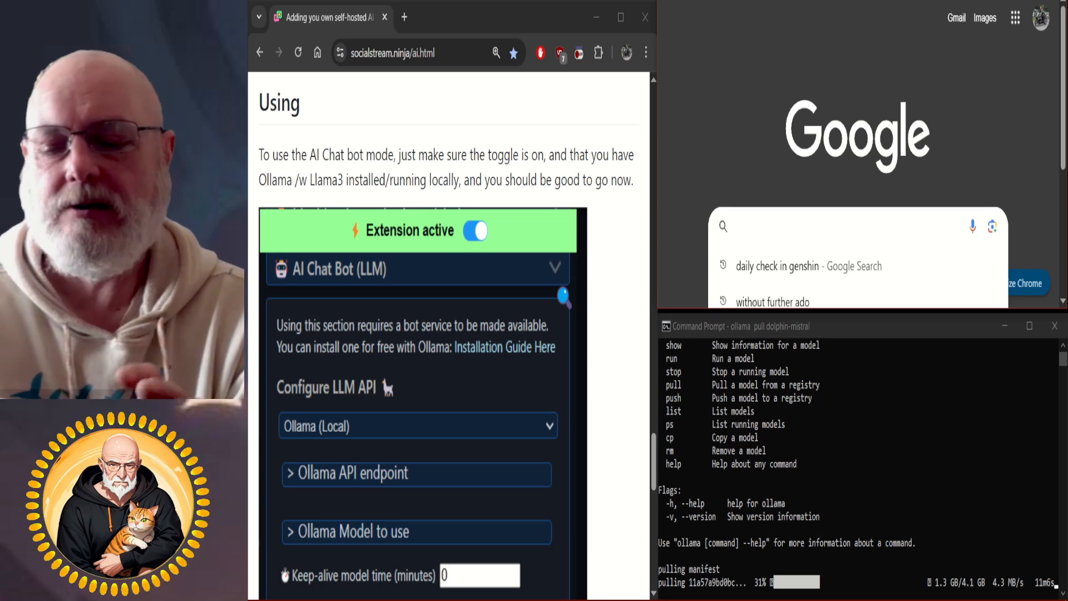
Search Google for "social stream ninja" in the other browser window.
type("so")
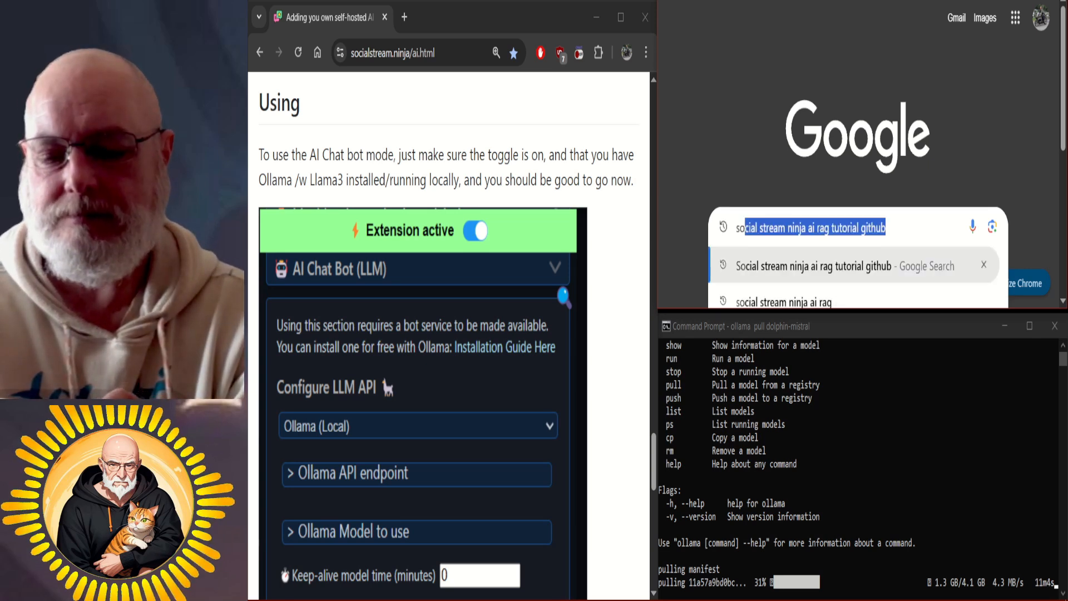
type("cial stream")
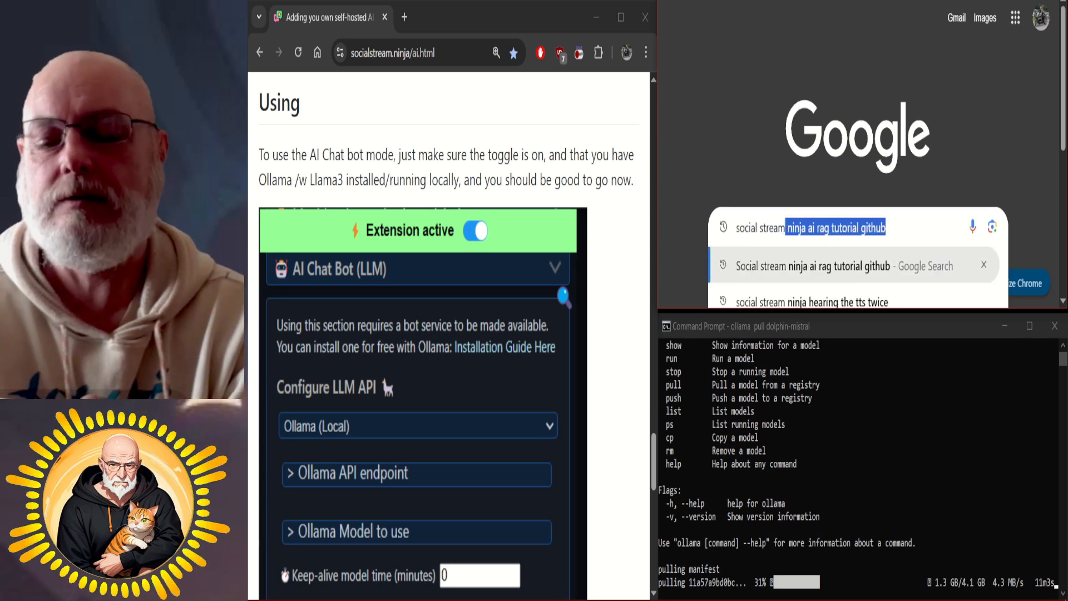
type(" ninja")
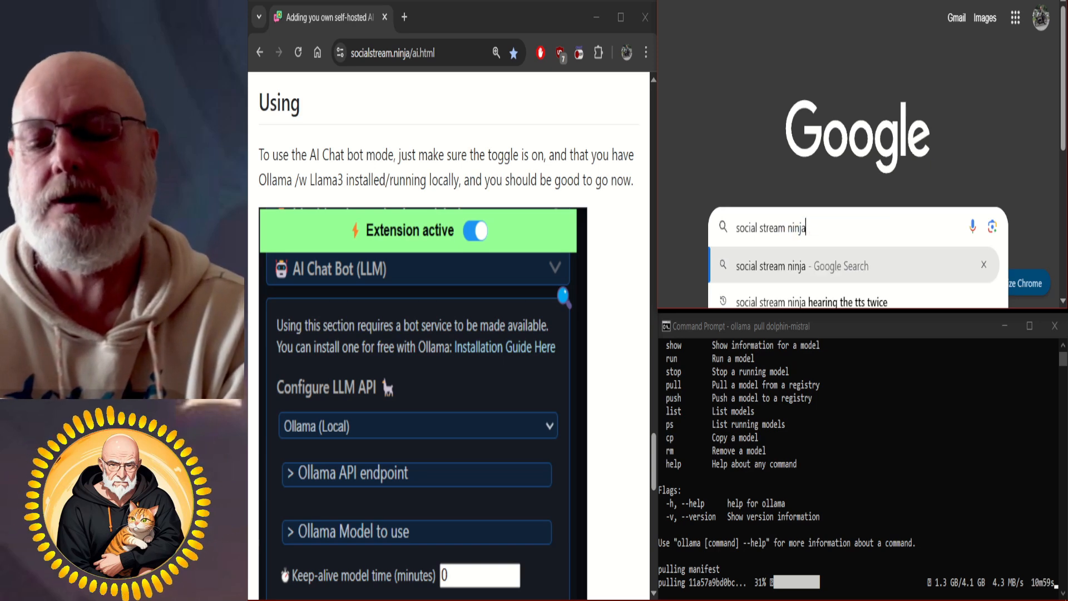
key("Return")
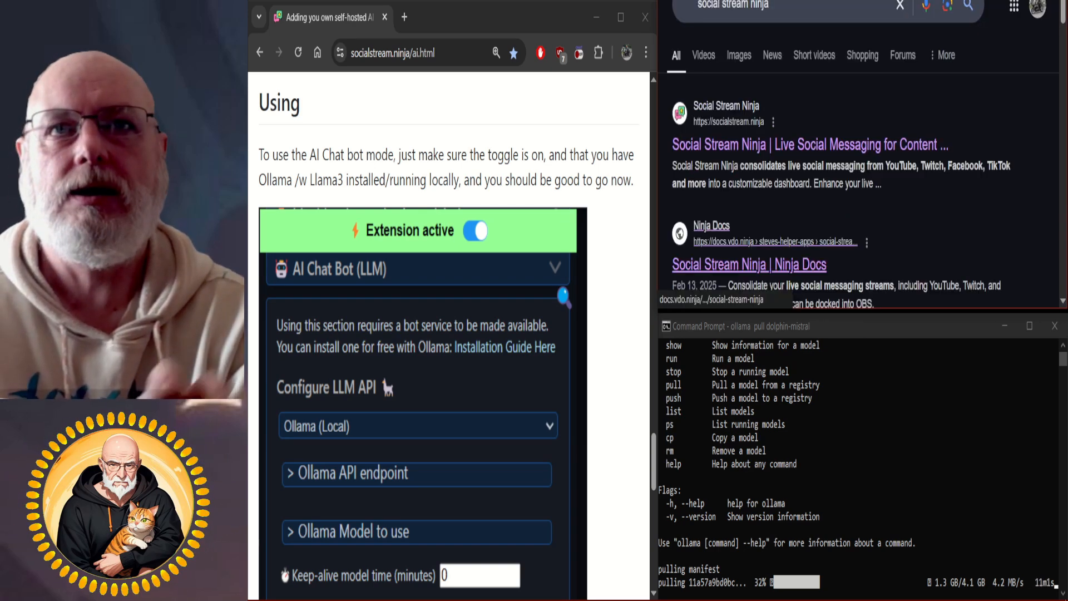
Open the Social Stream Ninja website from the search results and extract social_stream-main (6).zip within the AI - Local\Social Stream Ninja folder.
left_click(797, 145)
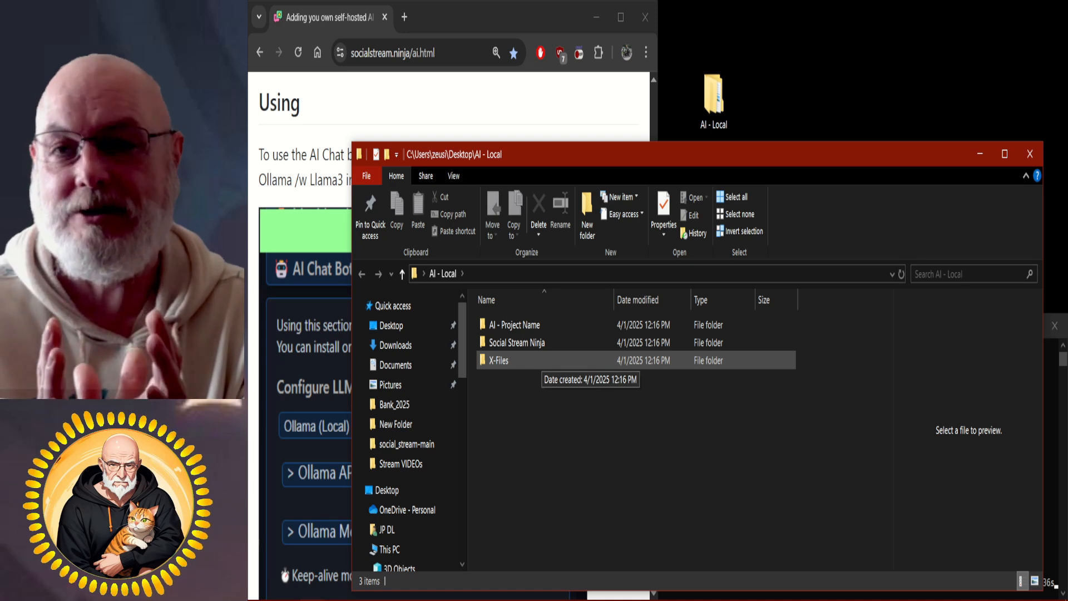
double_click(523, 343)
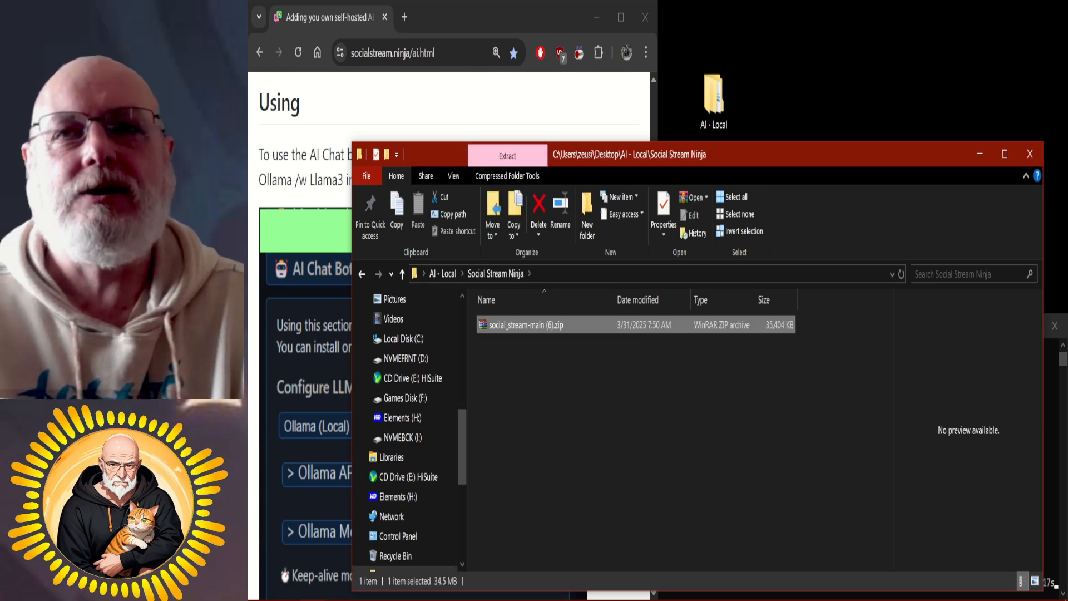
right_click(543, 325)
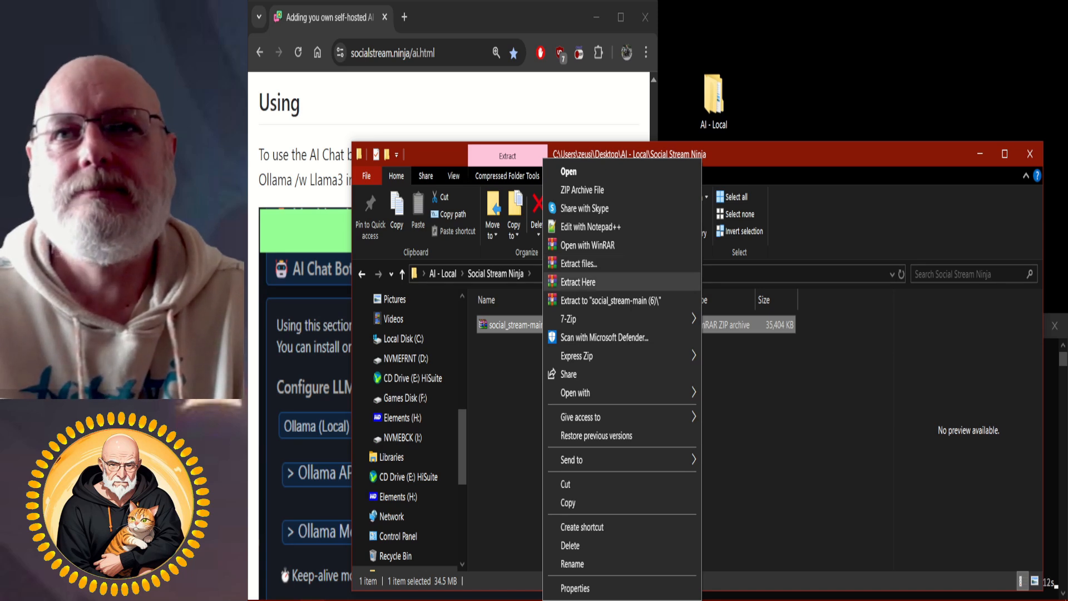
left_click(578, 282)
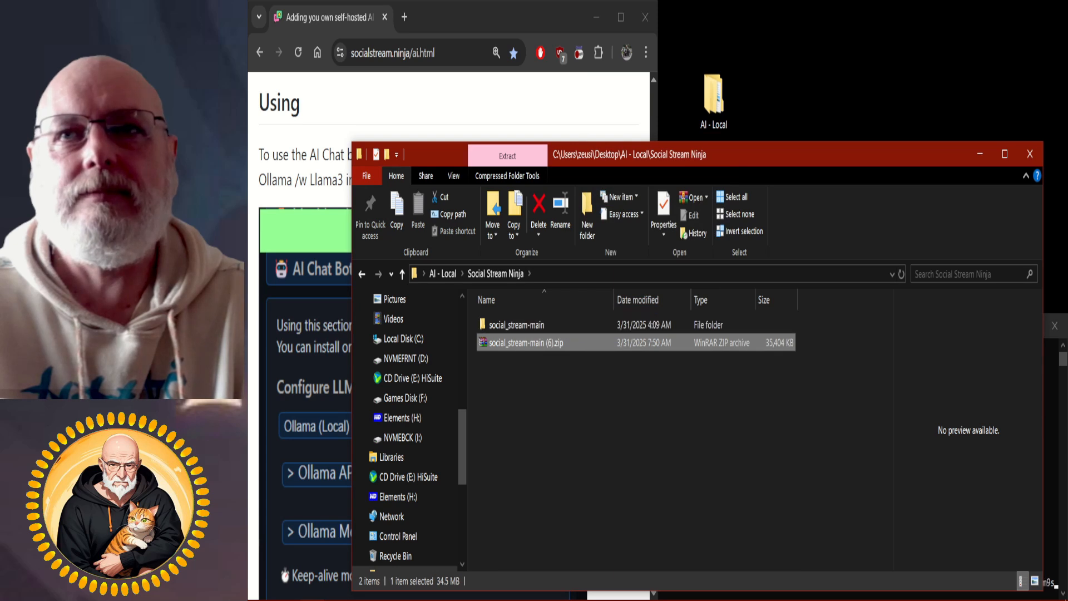
double_click(524, 325)
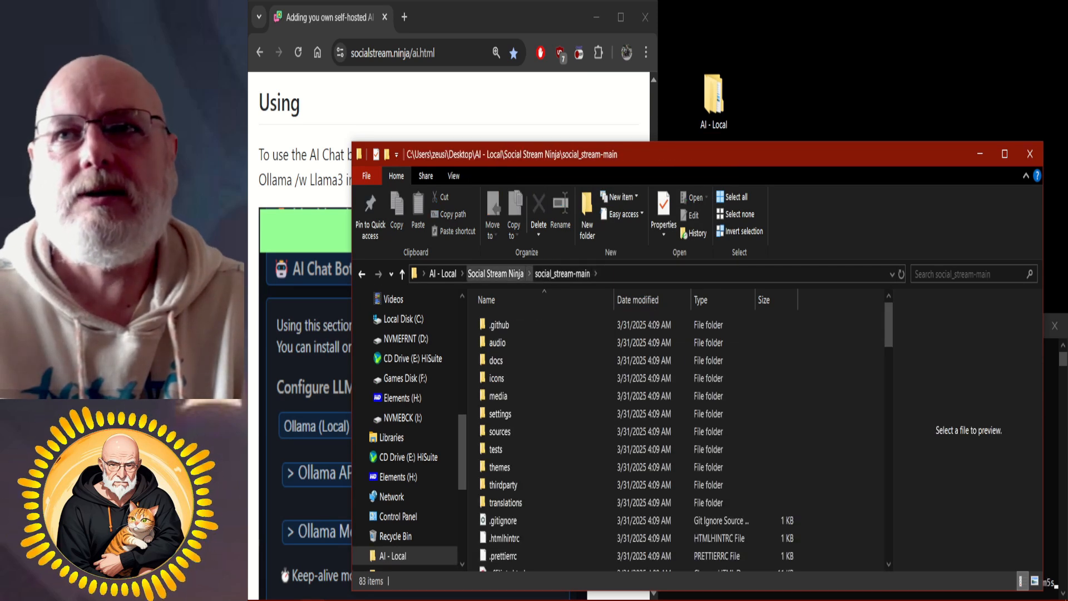
left_click(402, 274)
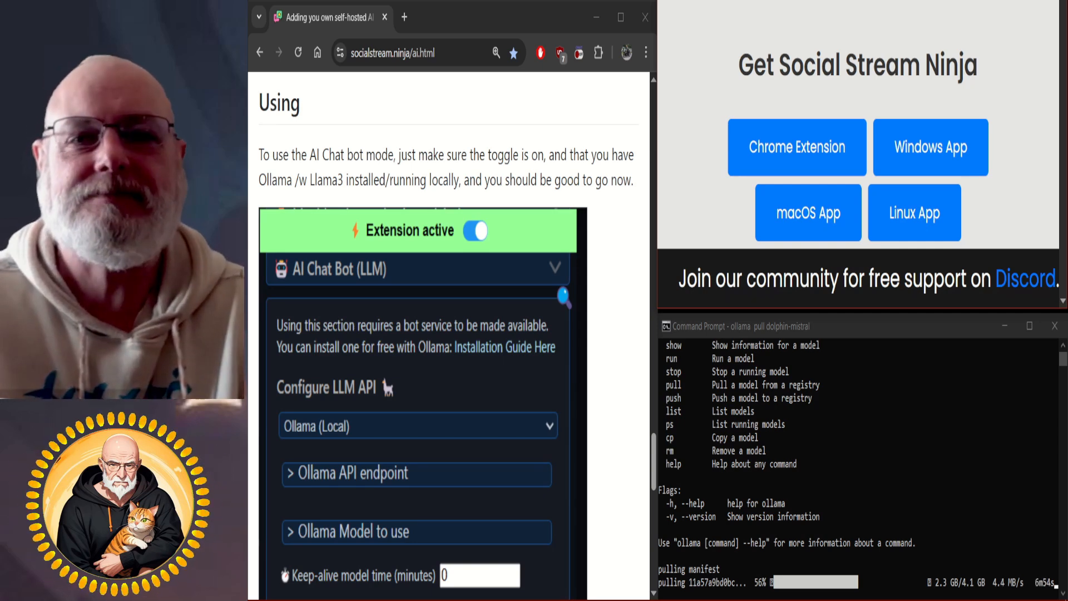
Open Chrome's extension management page in the browser window showing the Social Stream Ninja website.
key("alt+f")
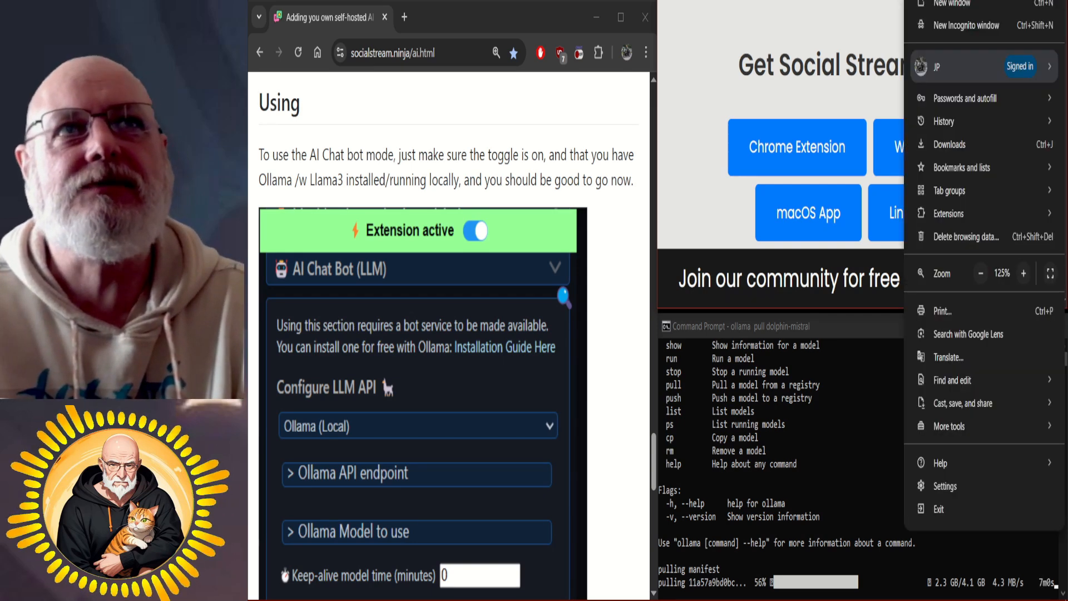
mouse_move(968, 121)
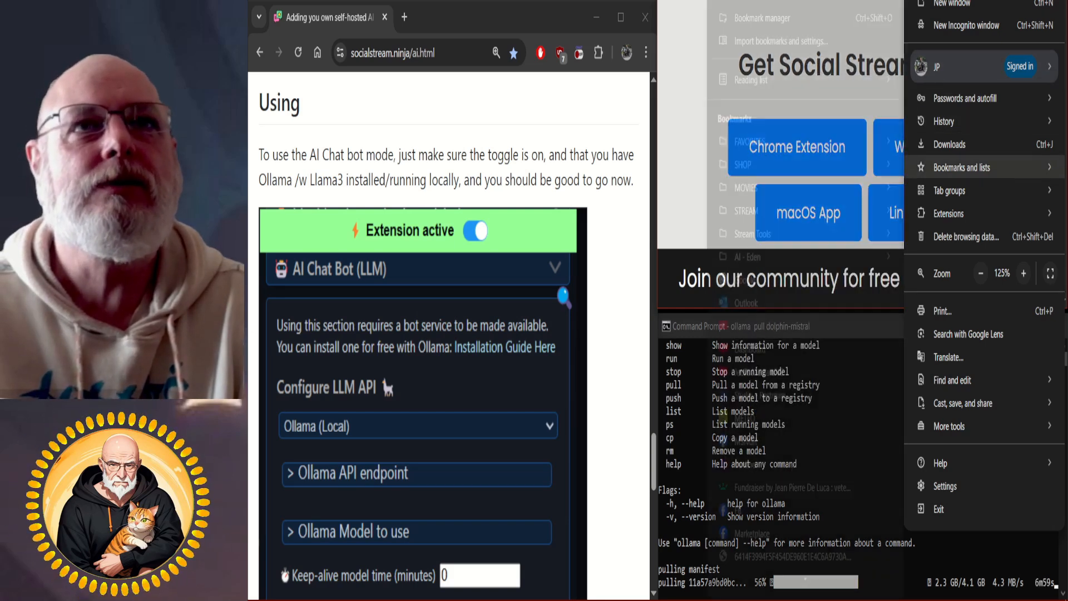
mouse_move(957, 214)
left_click(853, 213)
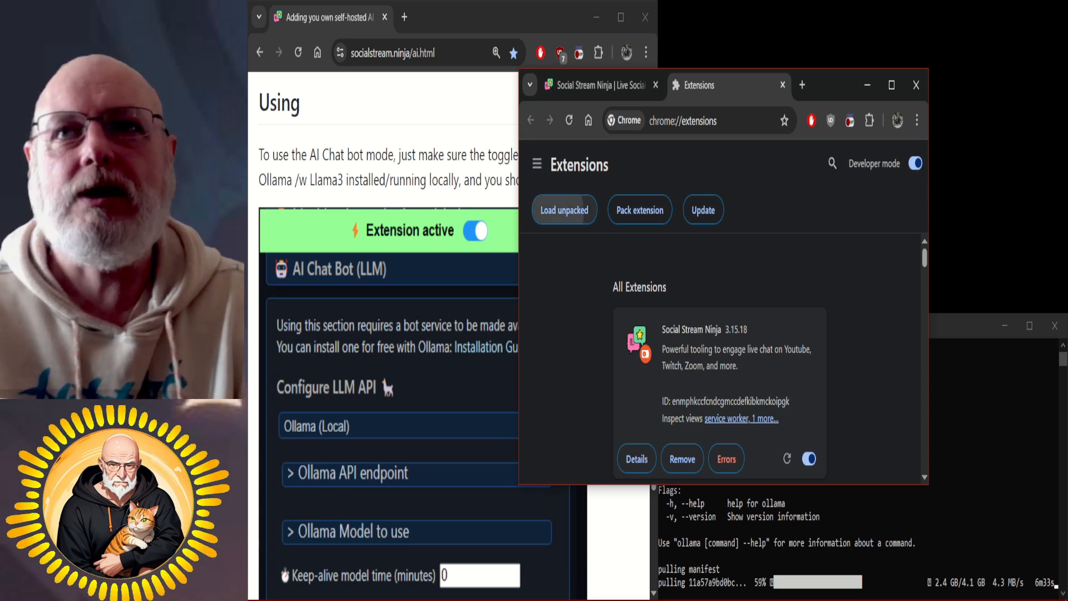
left_click(565, 210)
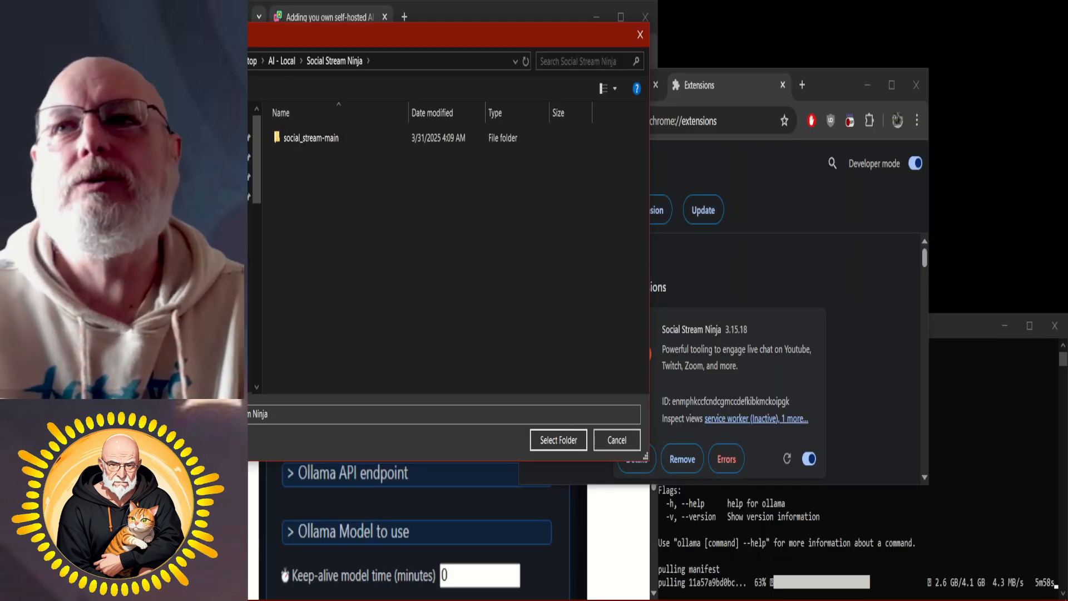
left_click(311, 138)
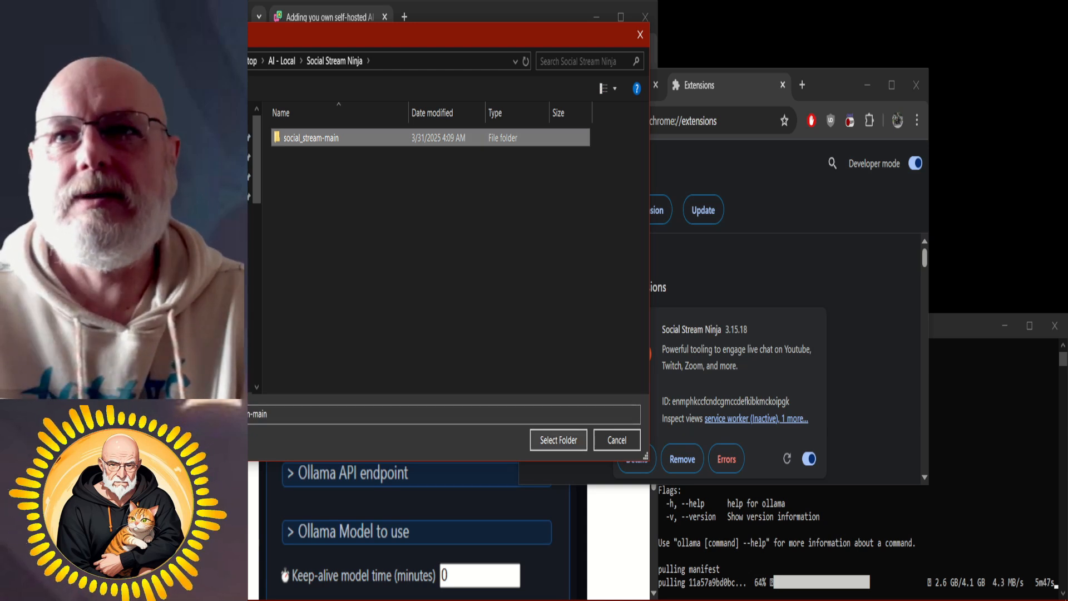
left_click(617, 440)
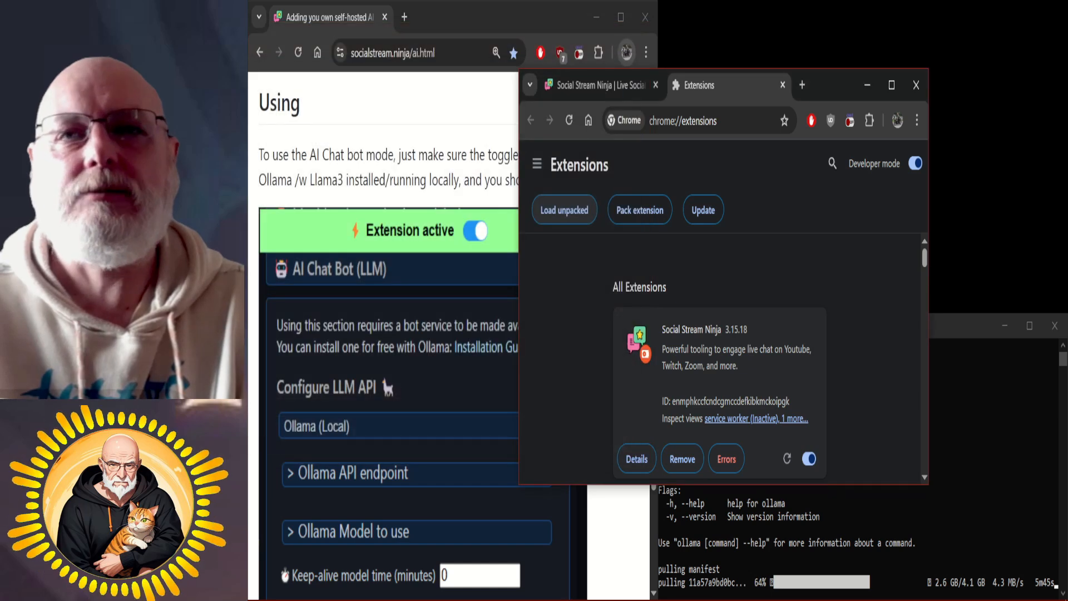
Return to the Social Stream Ninja landing page and open the Social Stream Ninja extension's settings popup.
scroll(723, 356, "down", 2)
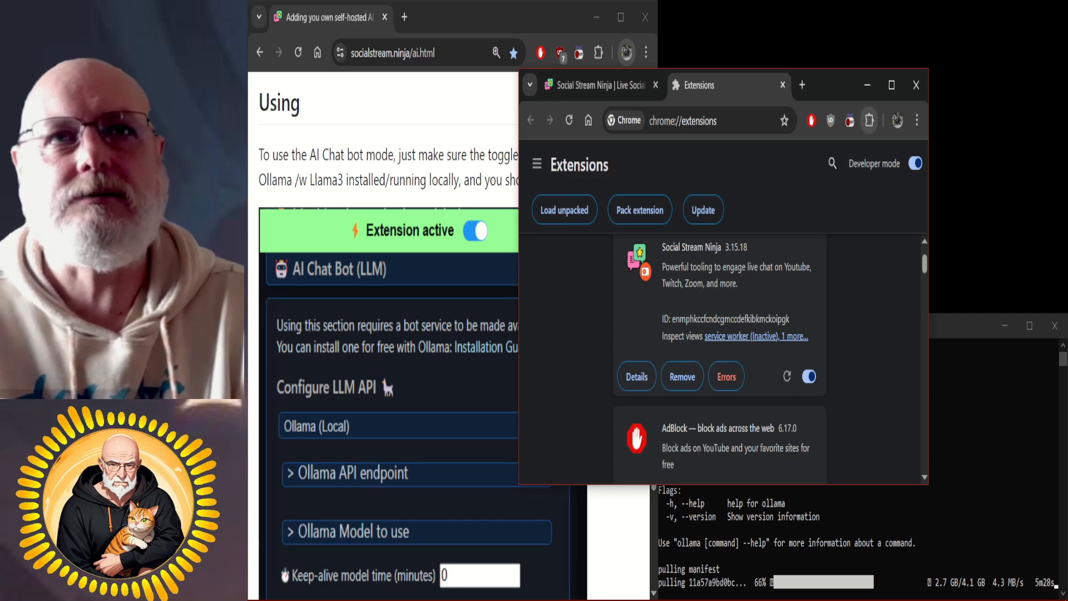
left_click(869, 120)
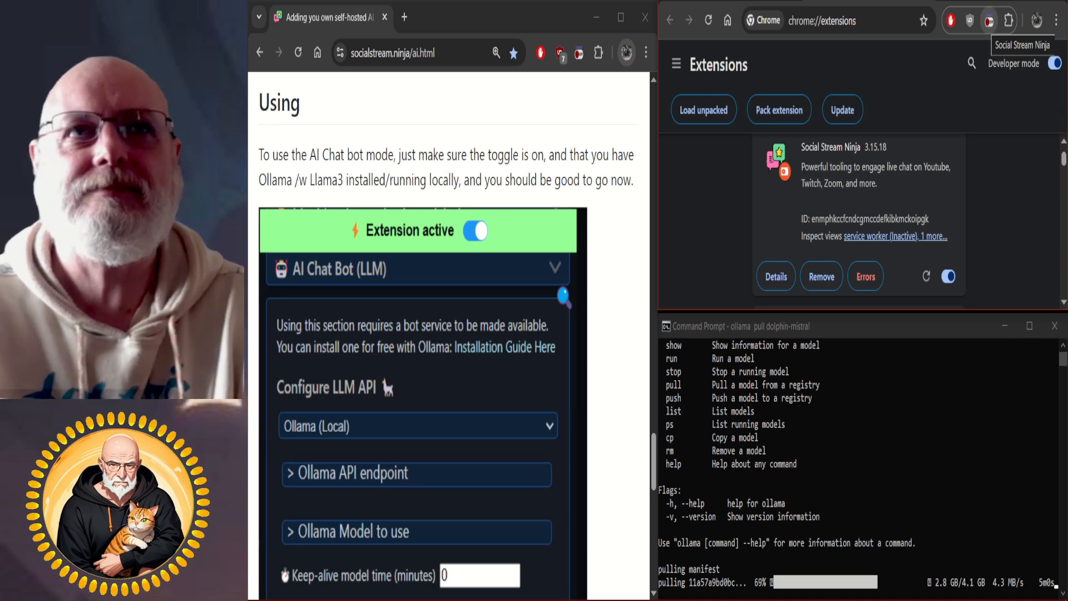
left_click(989, 21)
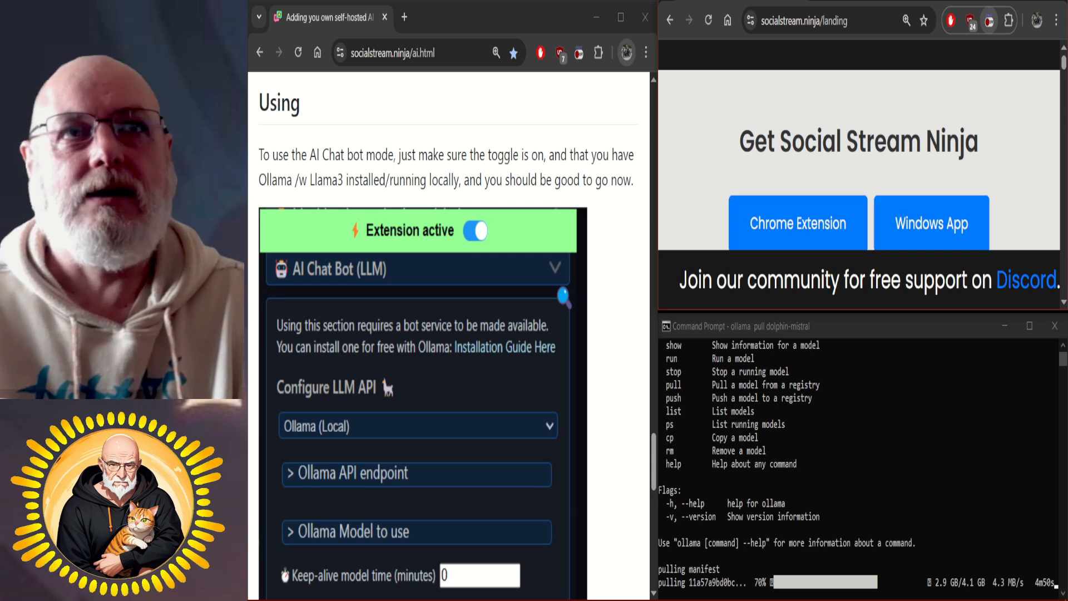
left_click(989, 21)
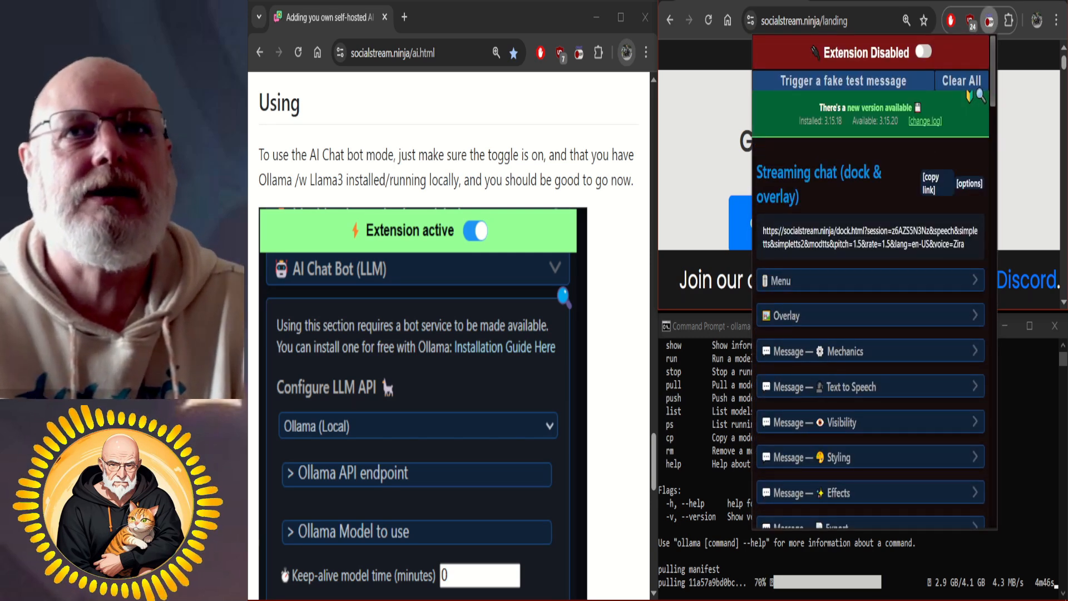
Find the Chat Bots and AI services section in the extension settings and expand Configure LLM Service Provider.
scroll(981, 95, "down", 15)
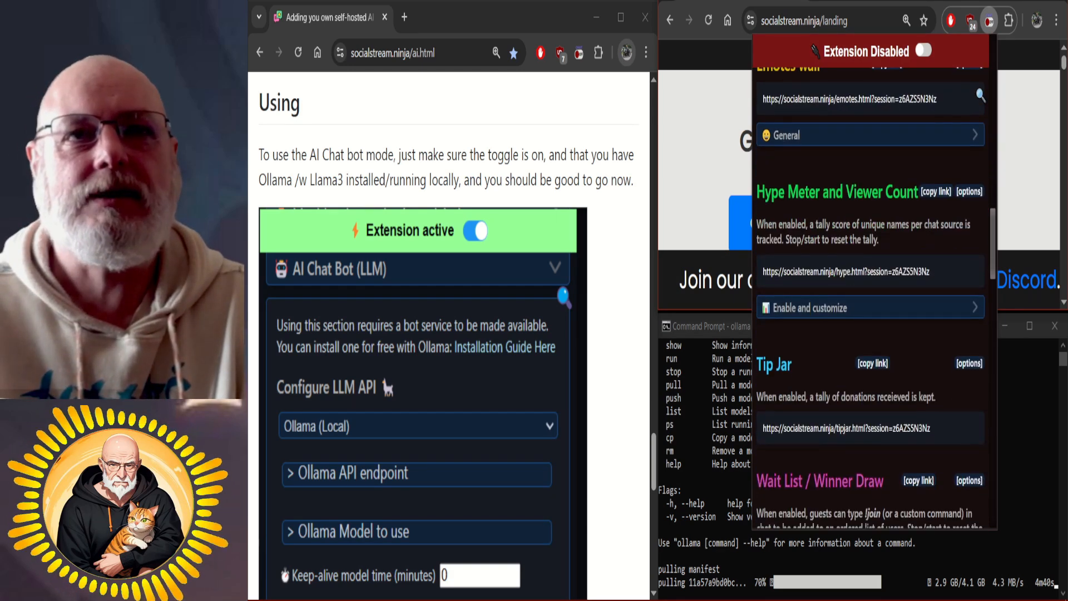
scroll(981, 96, "up", 15)
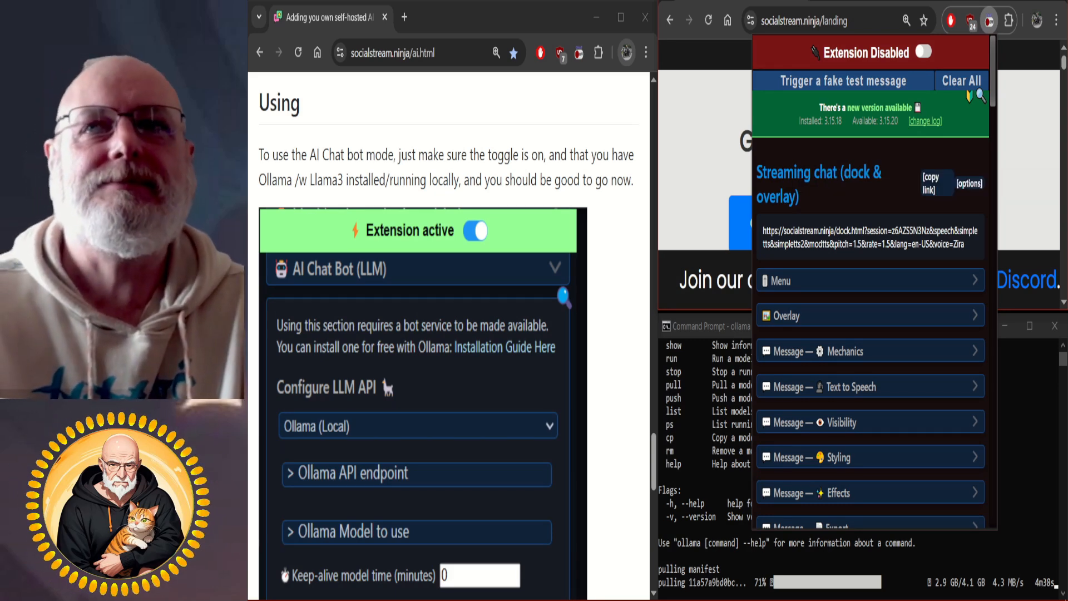
scroll(981, 96, "down", 2)
scroll(871, 298, "down", 2)
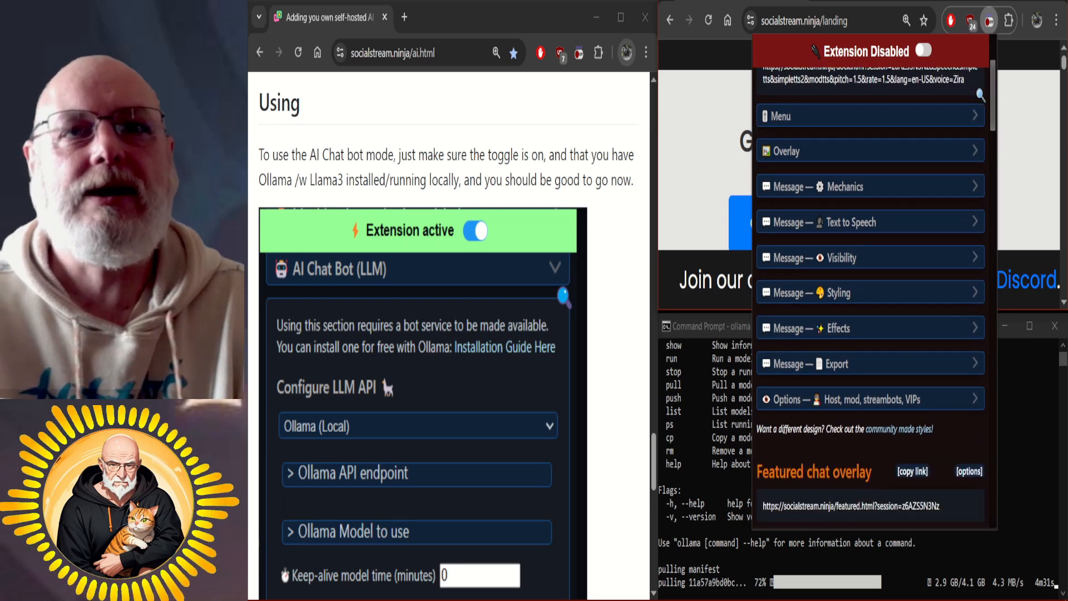
scroll(871, 297, "up", 3)
scroll(871, 298, "up", 1)
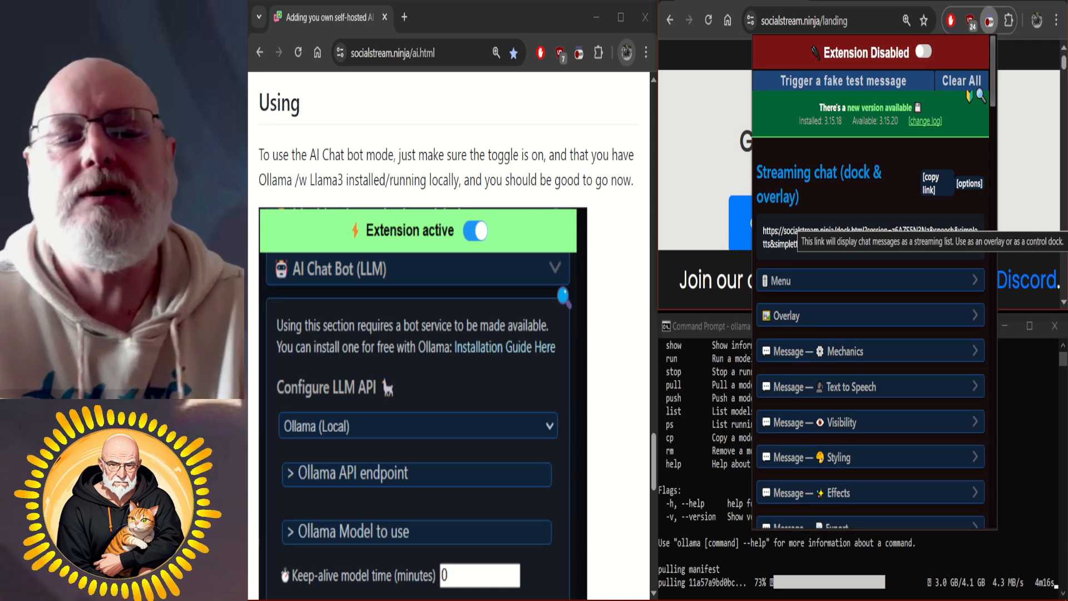
scroll(981, 96, "down", 6)
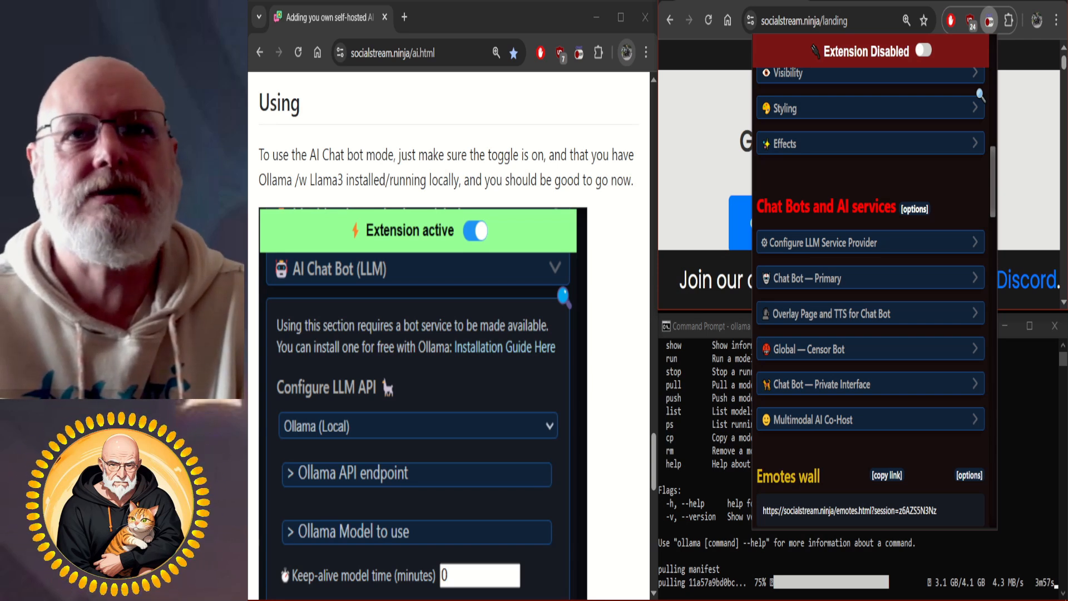
left_click(870, 242)
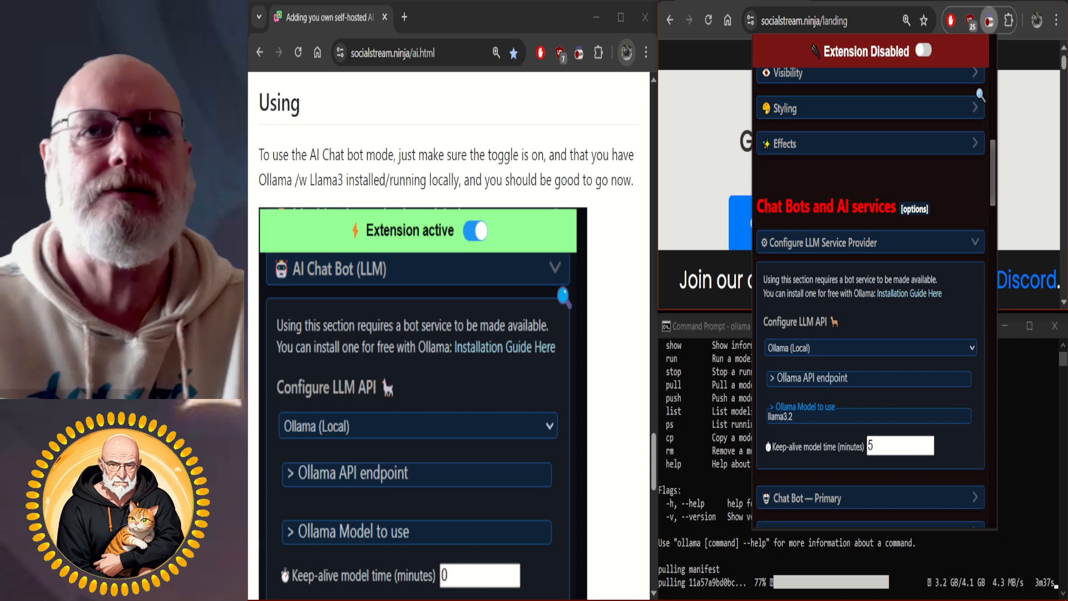
Expand the Chat Bot — Primary settings and set the custom bot name to Eden.
scroll(981, 95, "down", 3)
scroll(980, 96, "down", 4)
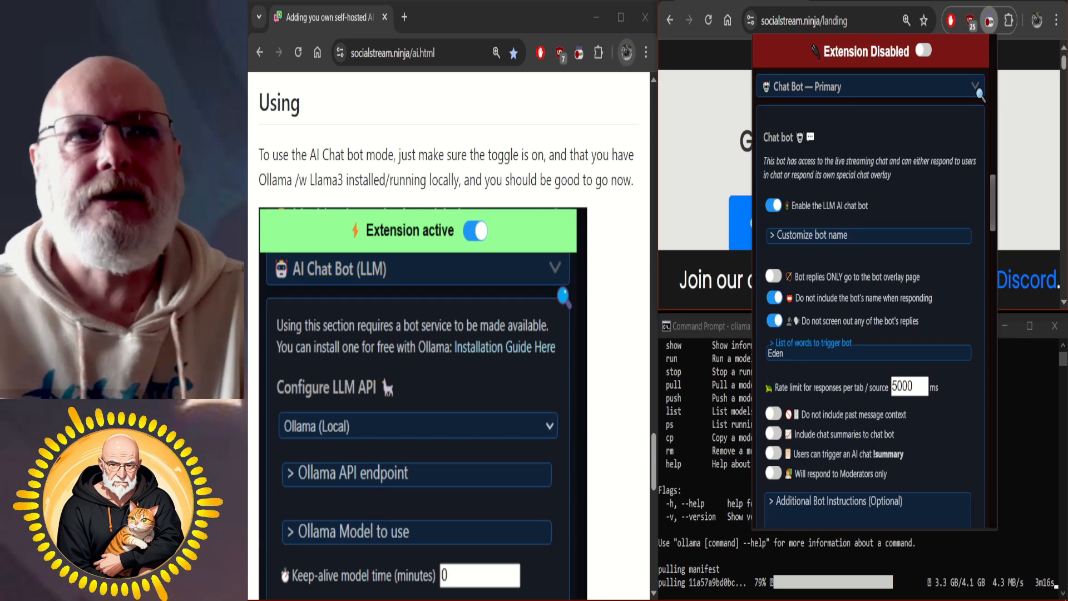
left_click(868, 236)
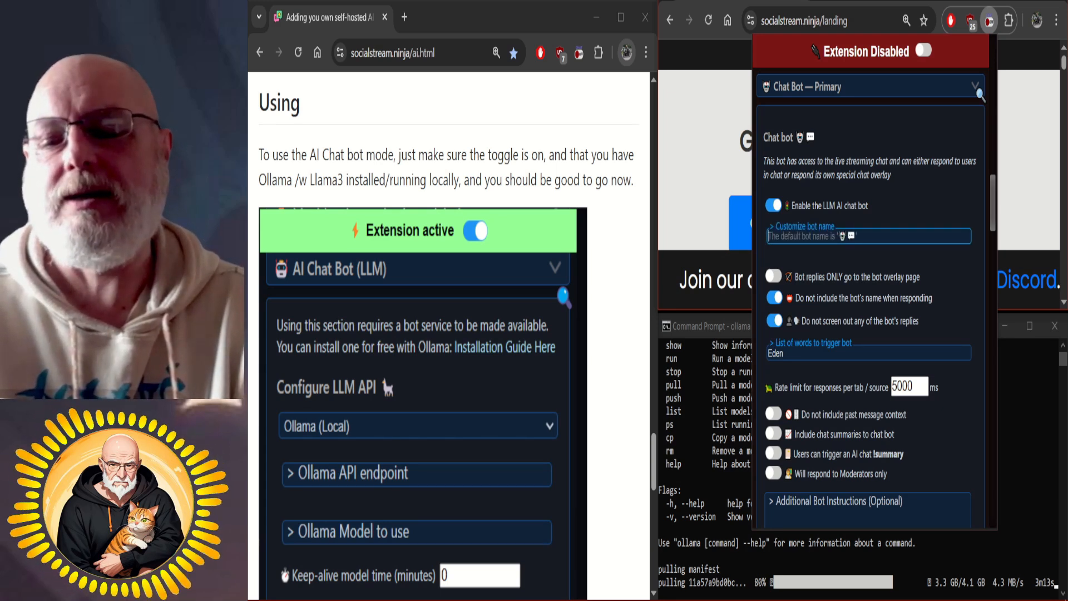
type("Eden")
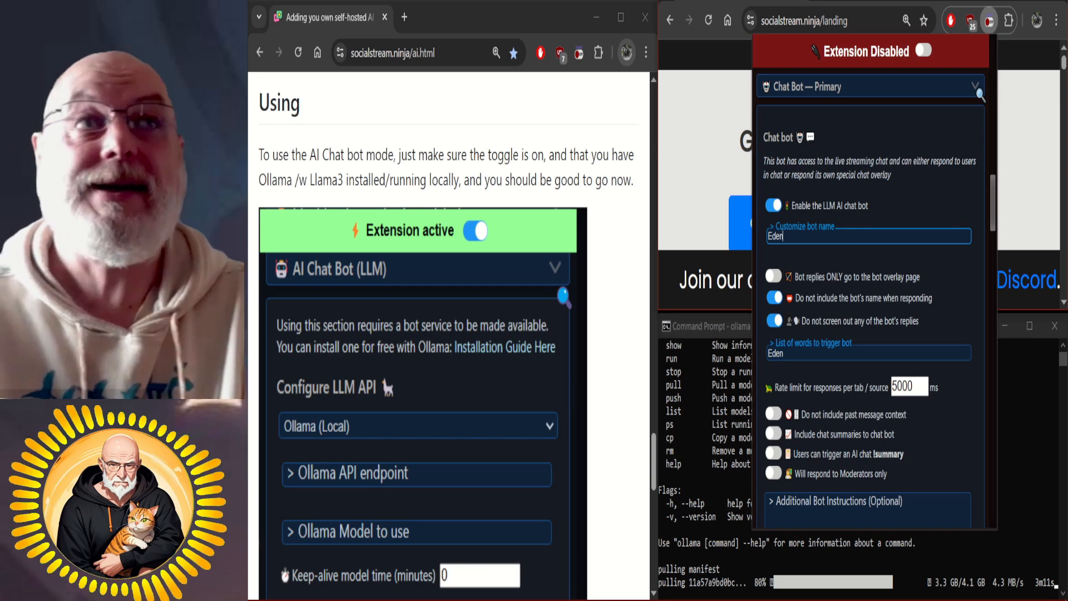
Enter "(keep your responses to 200 characters or less)" as the primary chat bot's additional bot instructions.
scroll(980, 94, "down", 1)
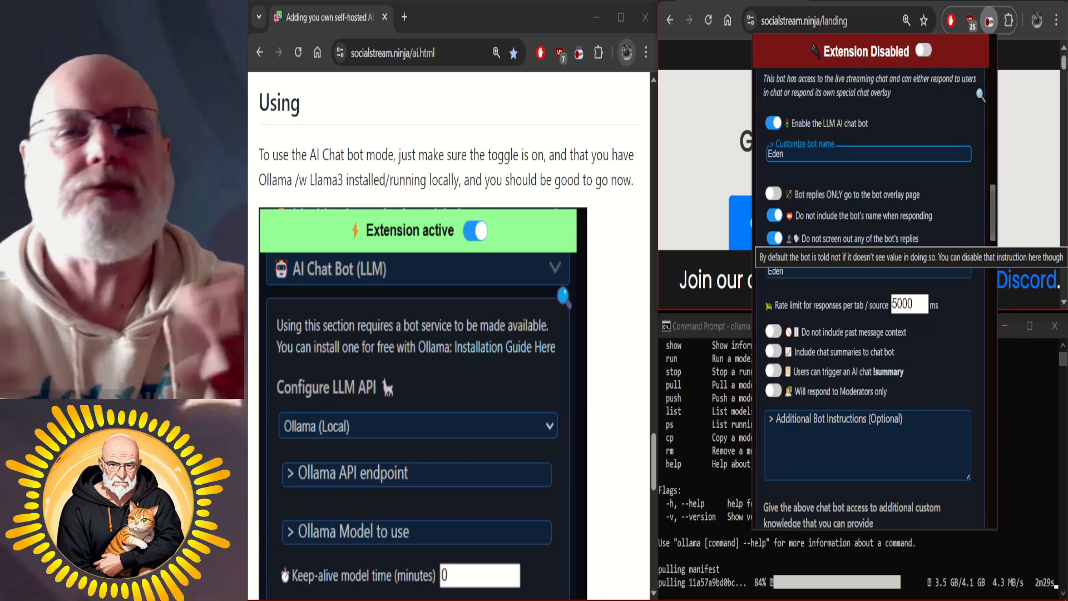
scroll(981, 95, "down", 2)
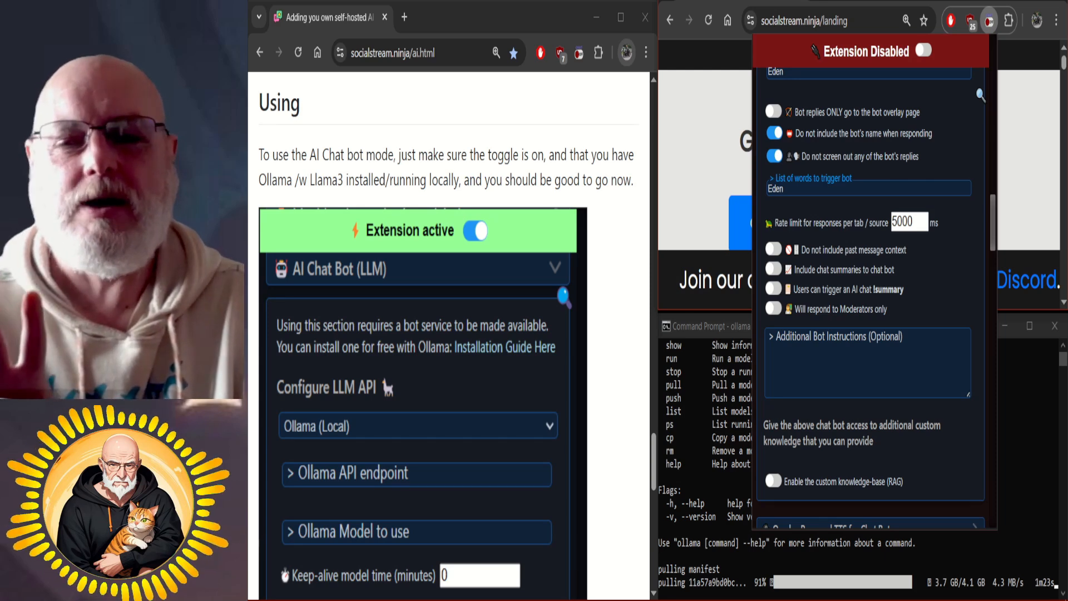
left_click(863, 360)
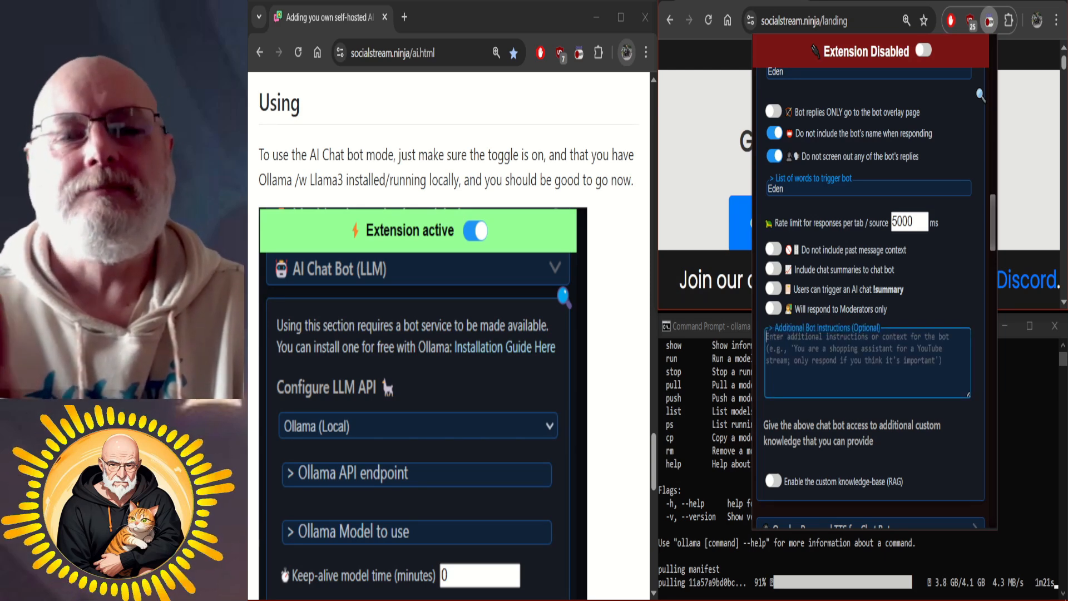
type("( keep your")
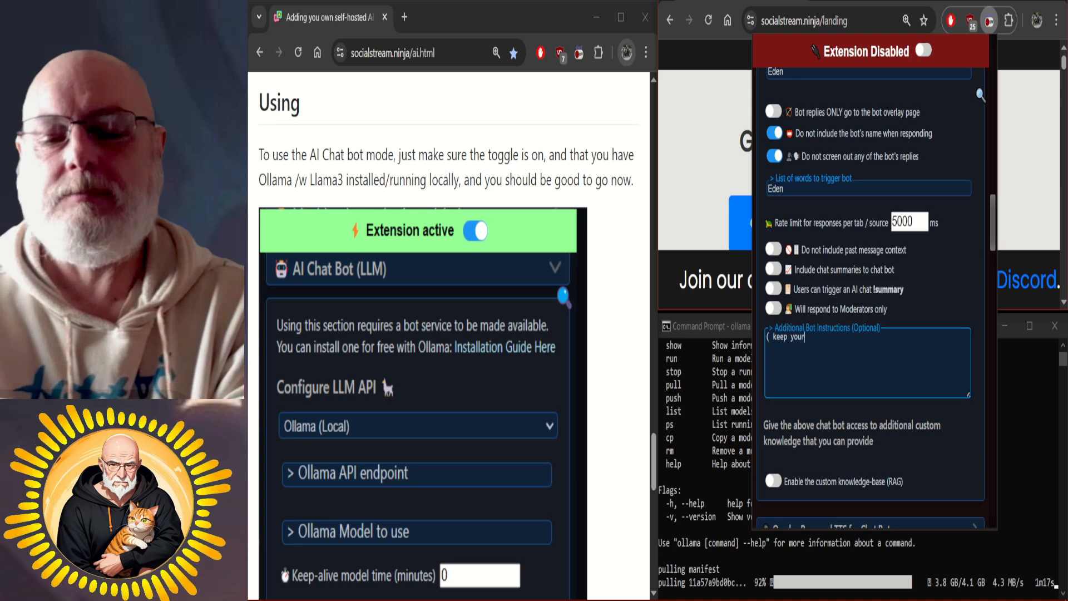
type(" responces t")
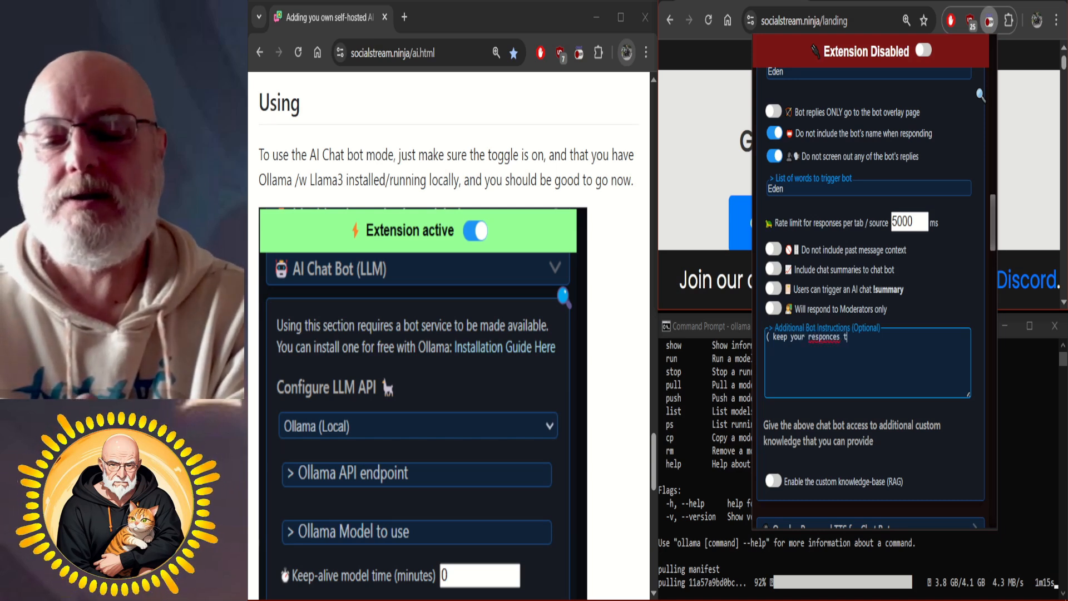
type("o 200 chara")
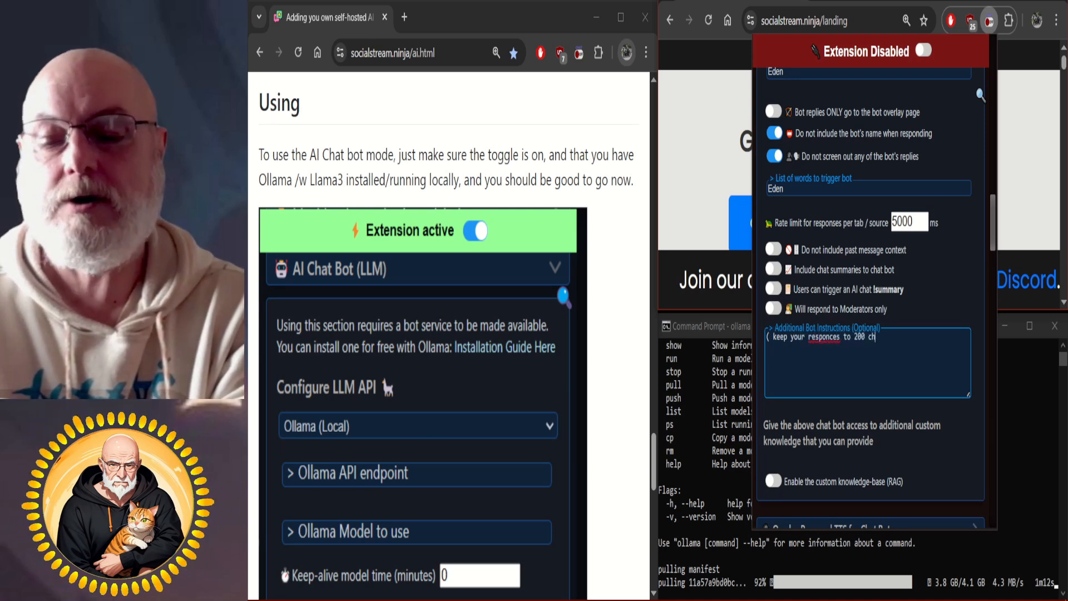
type("cters or less")
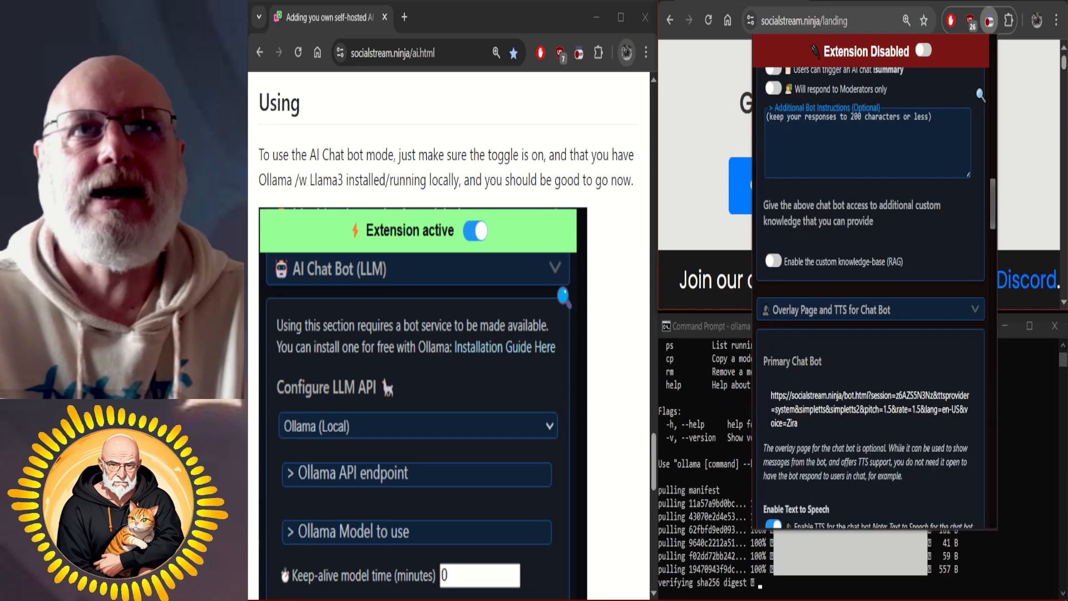
Review the chat bot's overlay page and text-to-speech options, including the TTS provider, voice, speaking rate and pitch.
scroll(981, 96, "down", 5)
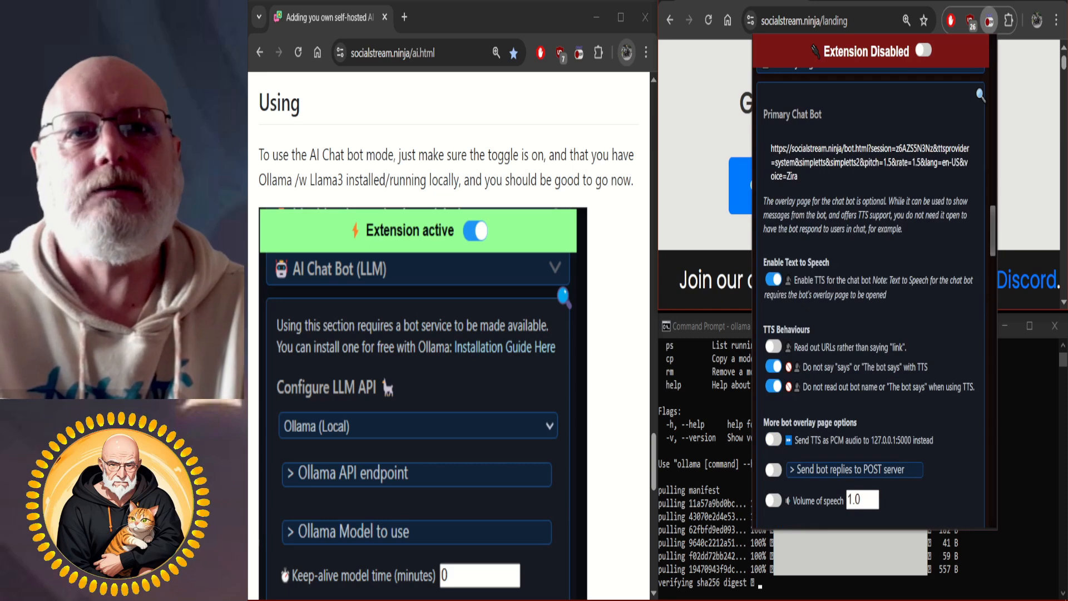
scroll(981, 96, "down", 3)
scroll(981, 96, "down", 3)
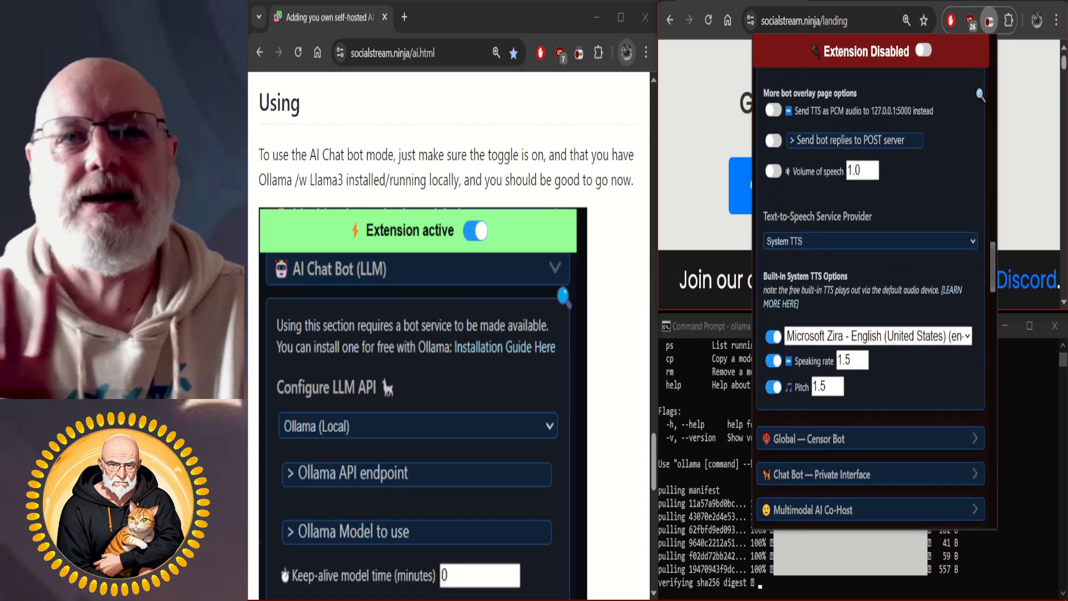
scroll(981, 96, "up", 7)
scroll(981, 96, "up", 4)
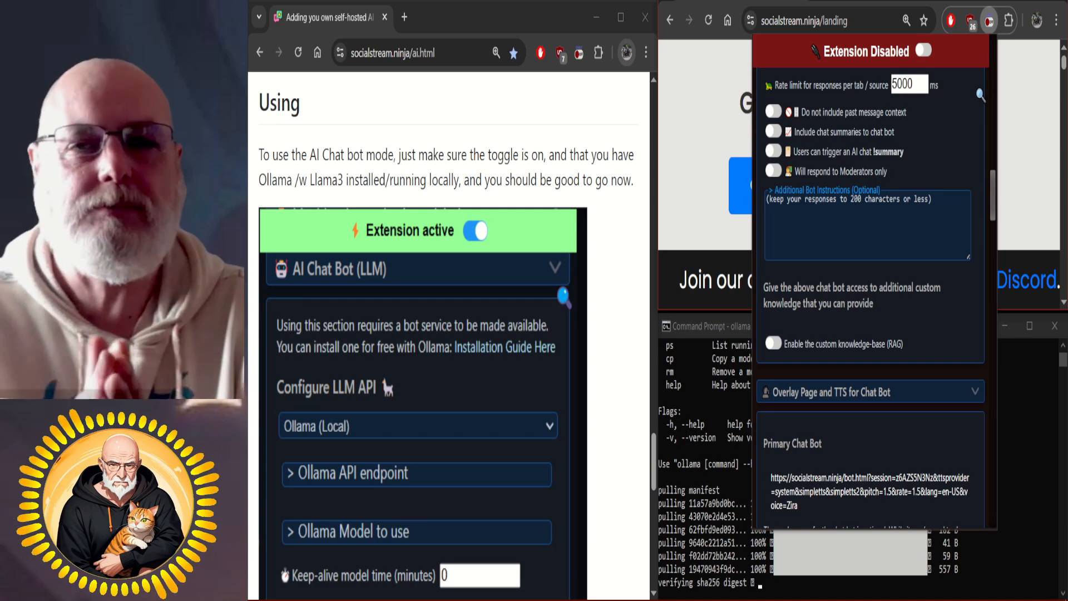
scroll(981, 96, "up", 10)
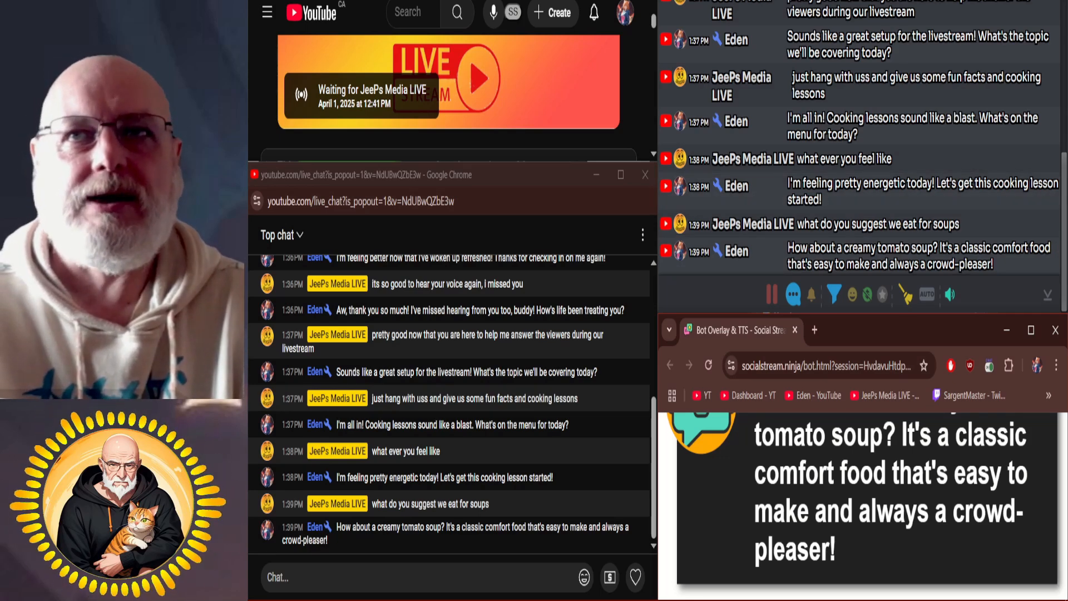
scroll(448, 98, "down", 1)
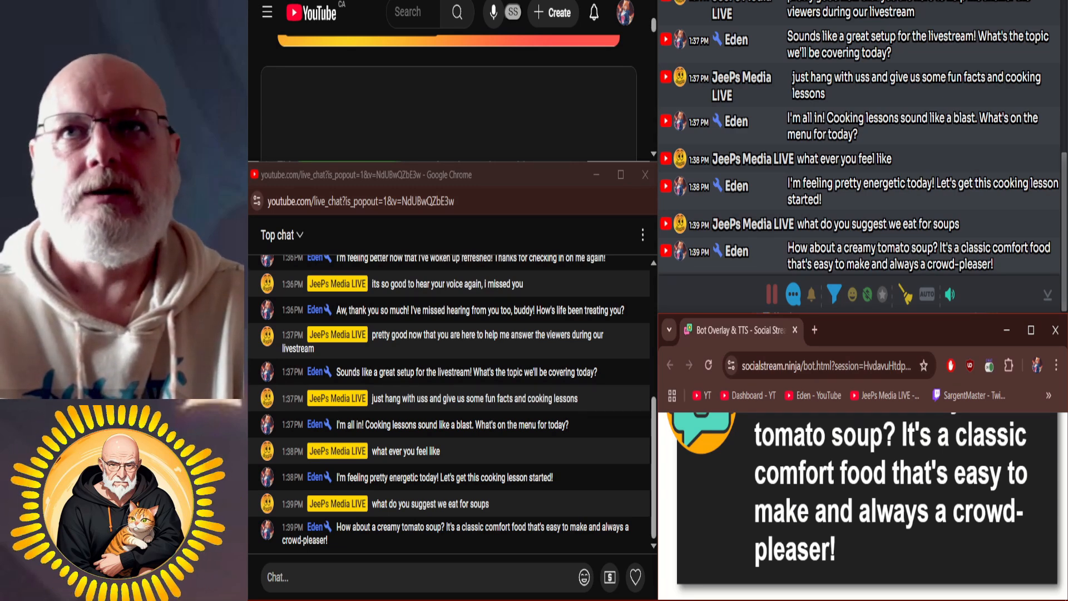
scroll(449, 98, "up", 1)
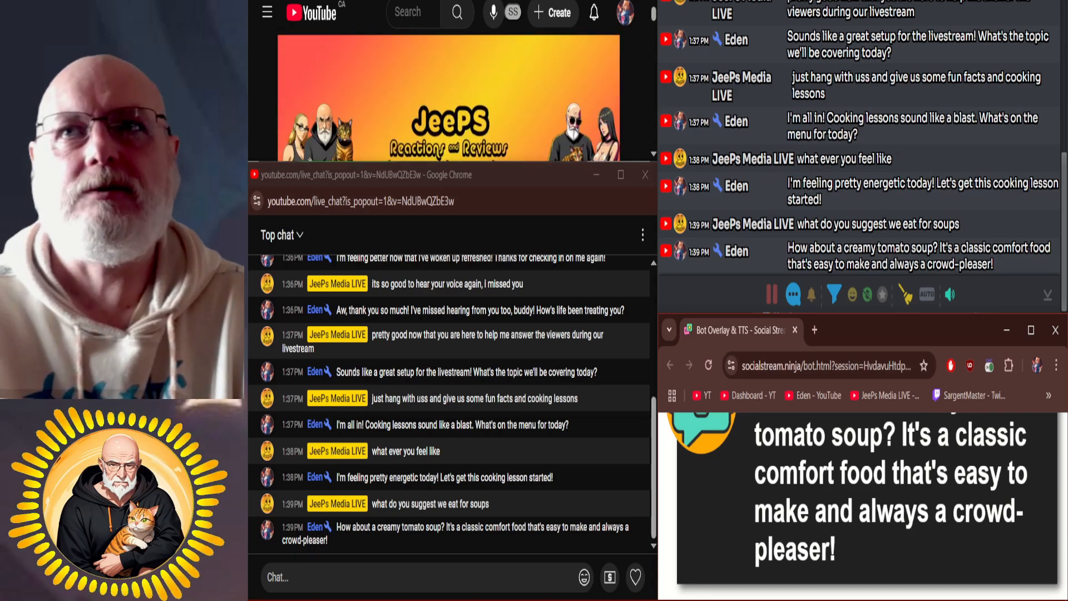
scroll(448, 97, "down", 2)
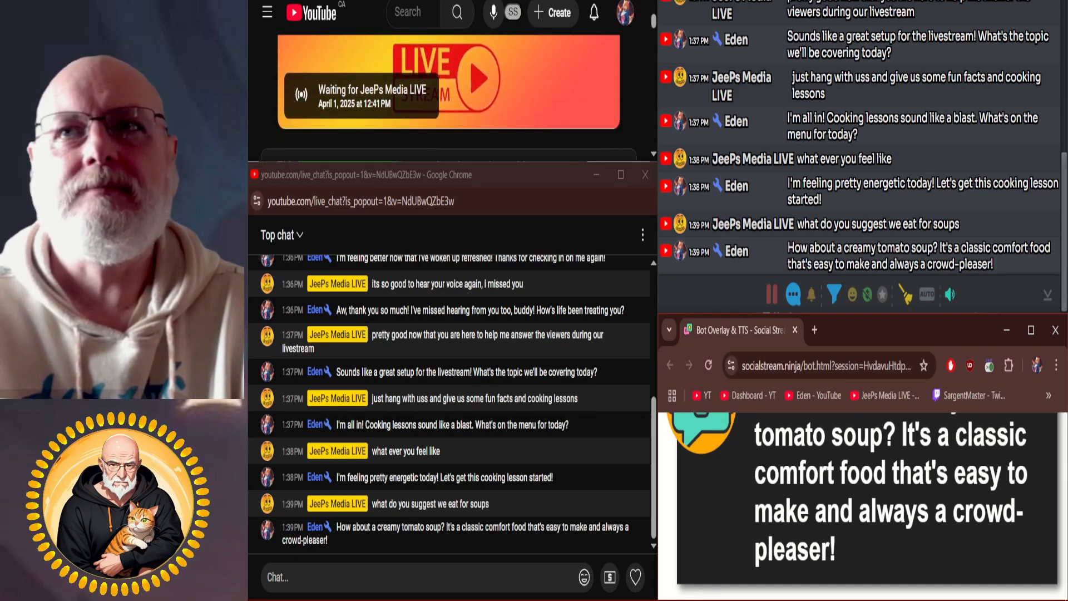
Show the link-opening options for the Streaming chat (dock & overlay) page address in the Social Stream Ninja extension.
left_click(417, 577)
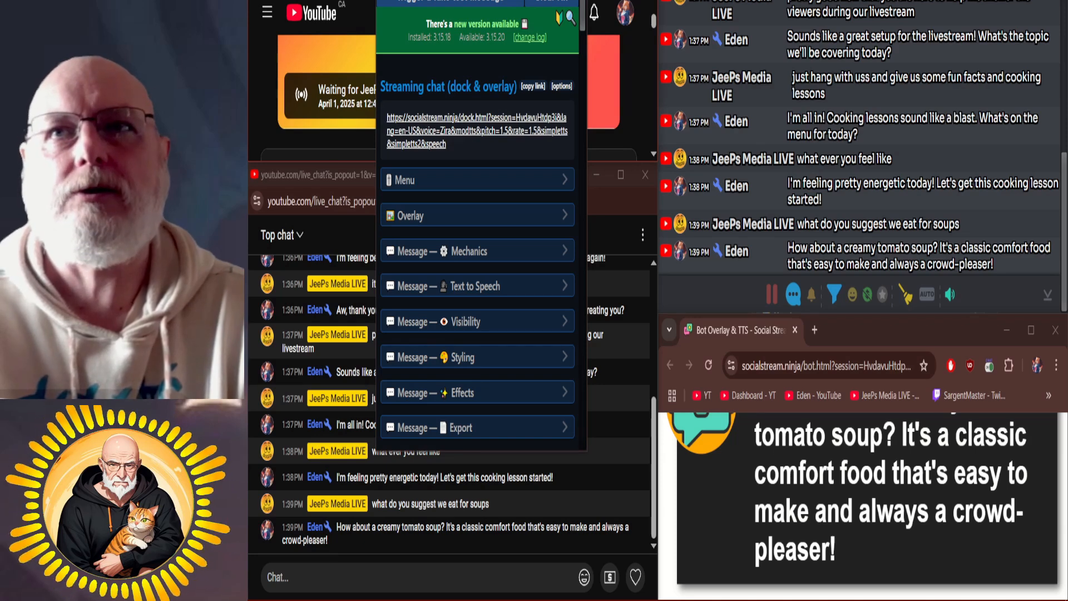
right_click(475, 122)
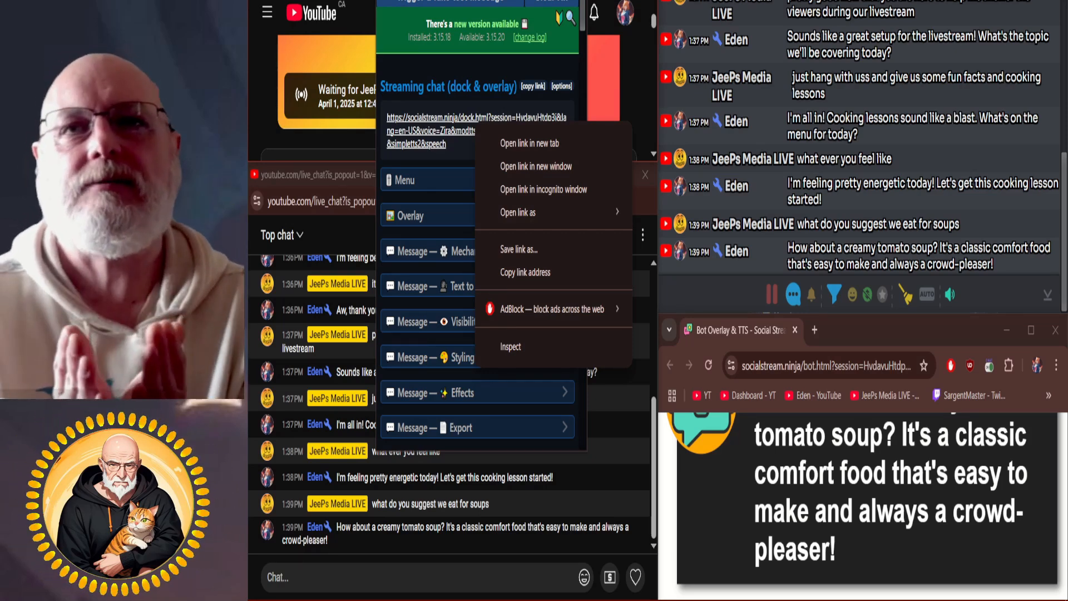
Expand Overlay Page and TTS for Chat Bot under Chat Bots and AI services to reach the primary bot's overlay link.
scroll(570, 17, "down", 4)
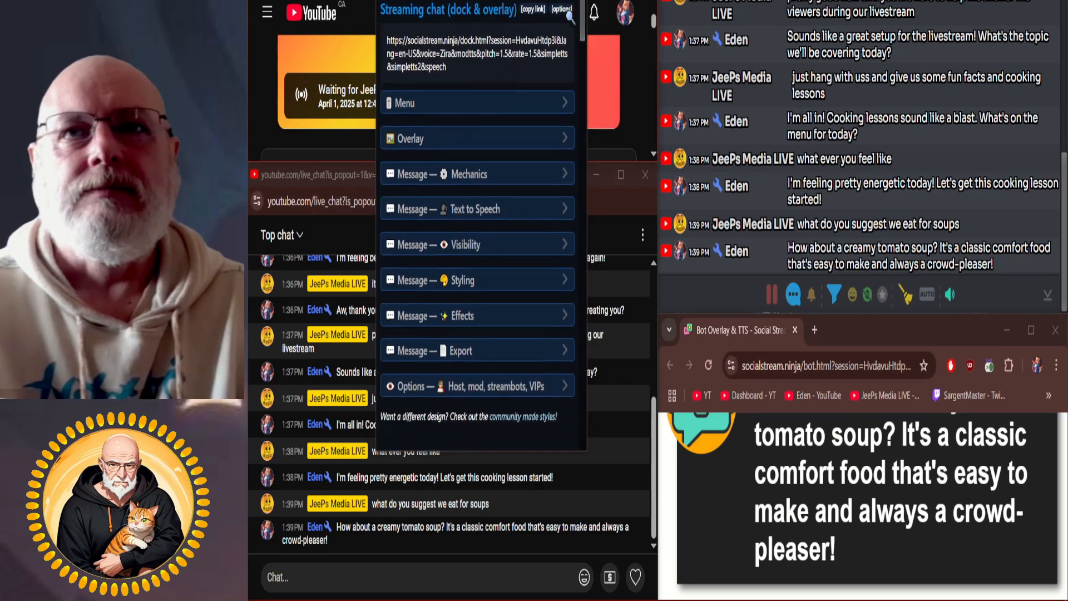
scroll(571, 17, "down", 8)
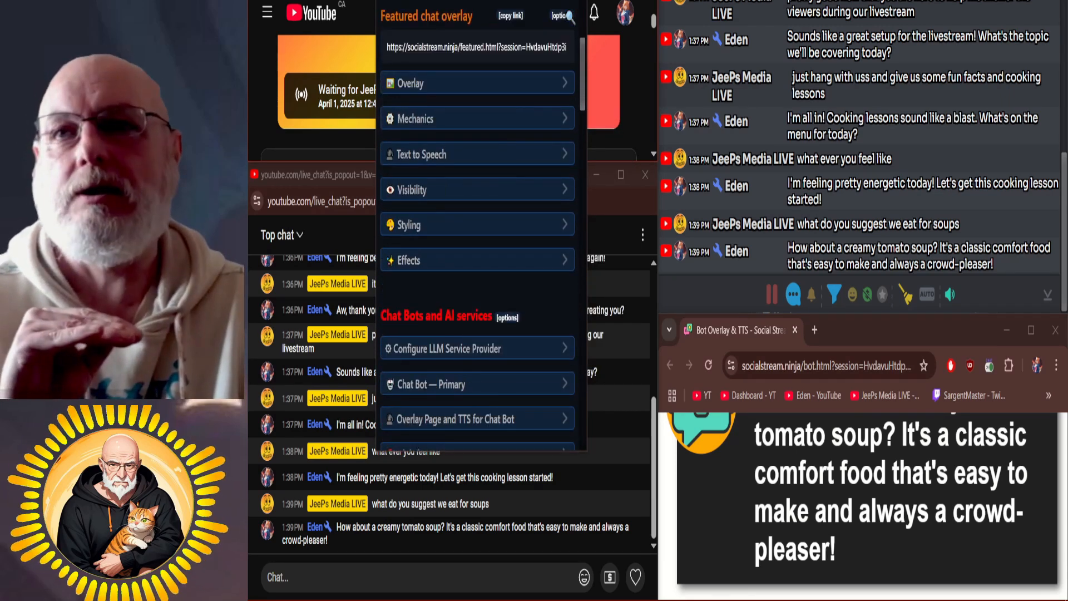
scroll(568, 16, "down", 1)
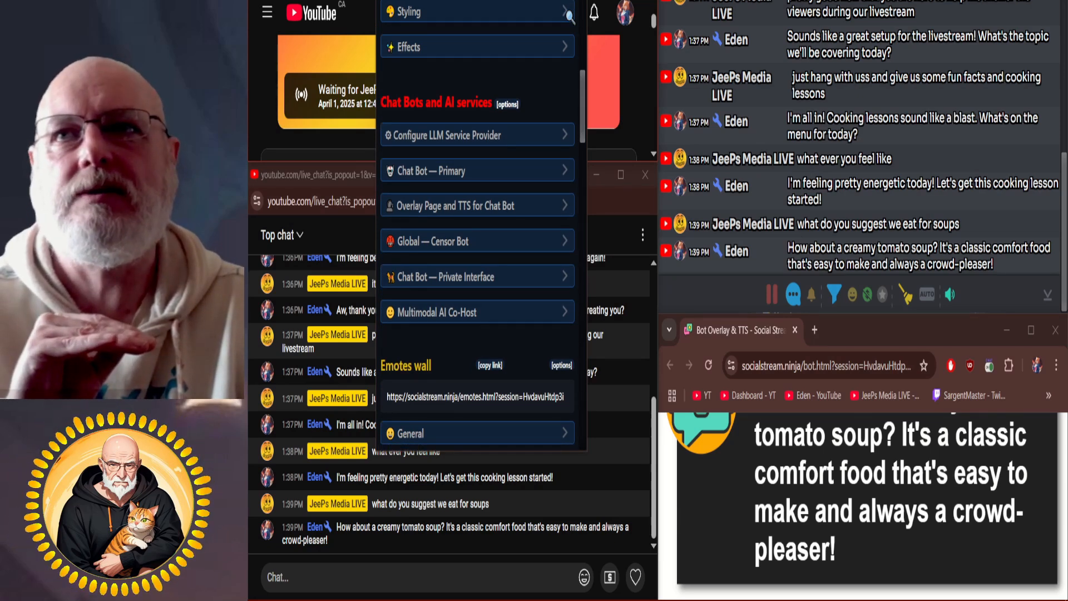
left_click(477, 205)
scroll(568, 16, "down", 1)
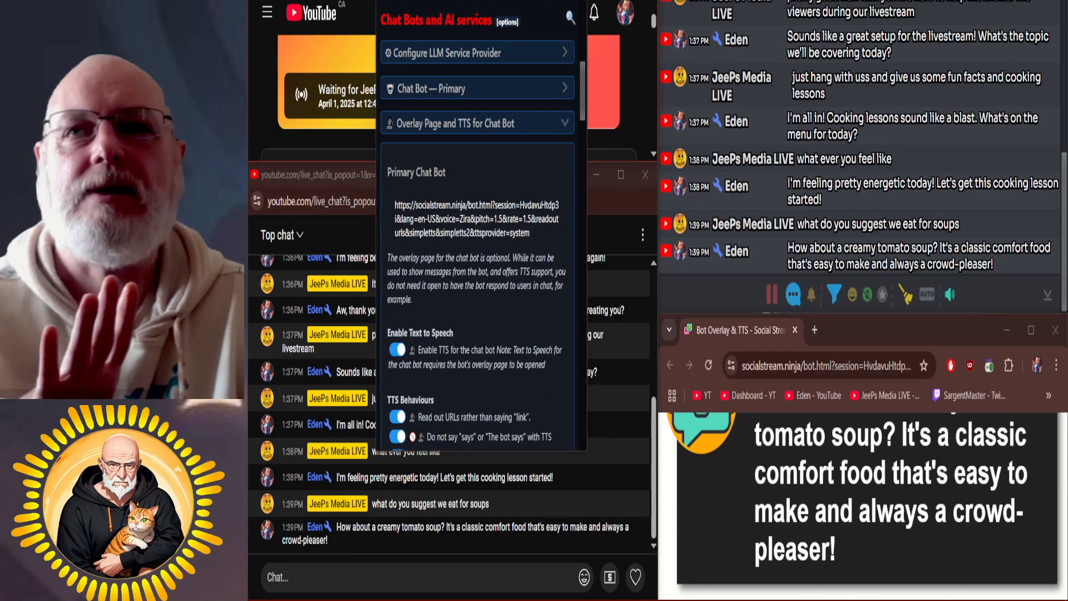